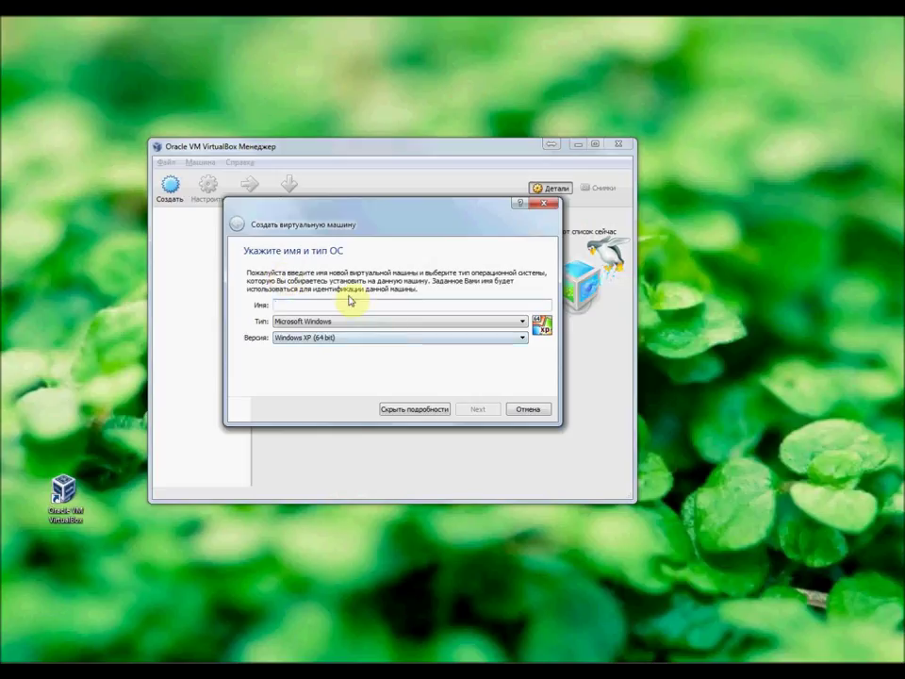
# Step: Name the new machine 'bio' with type Linux and version Ubuntu (64 bit)
pyautogui.press('BackSpace')
pyautogui.press('BackSpace')
pyautogui.press('BackSpace')
pyautogui.write('bio')
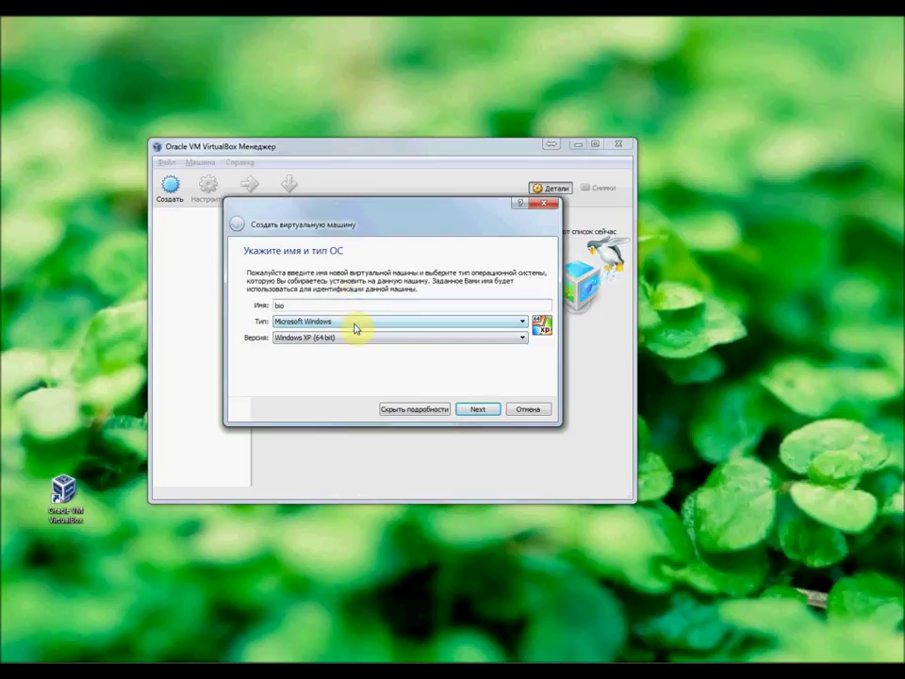
pyautogui.click(355, 328)
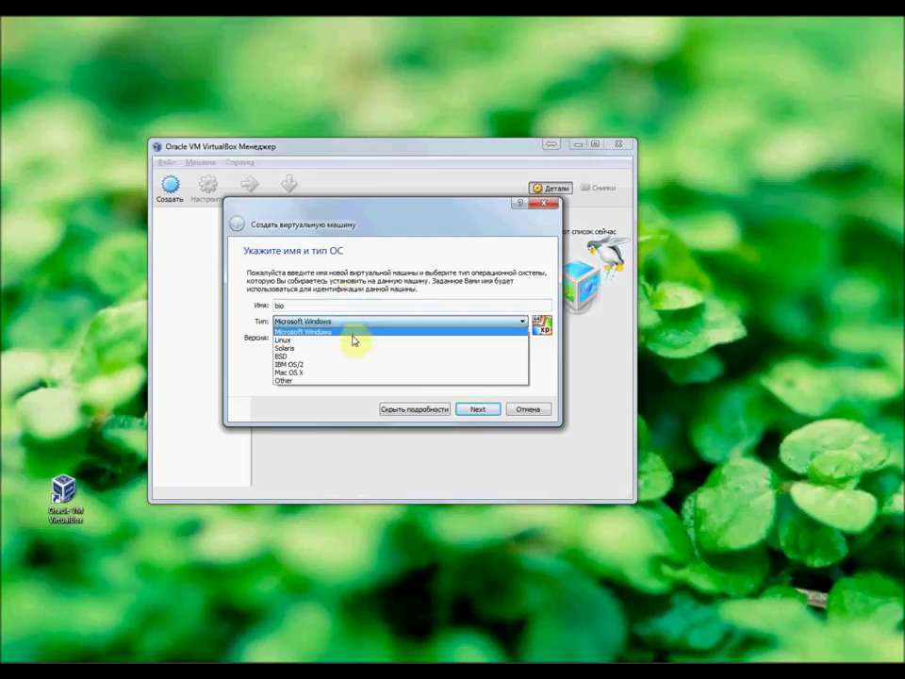
pyautogui.click(353, 337)
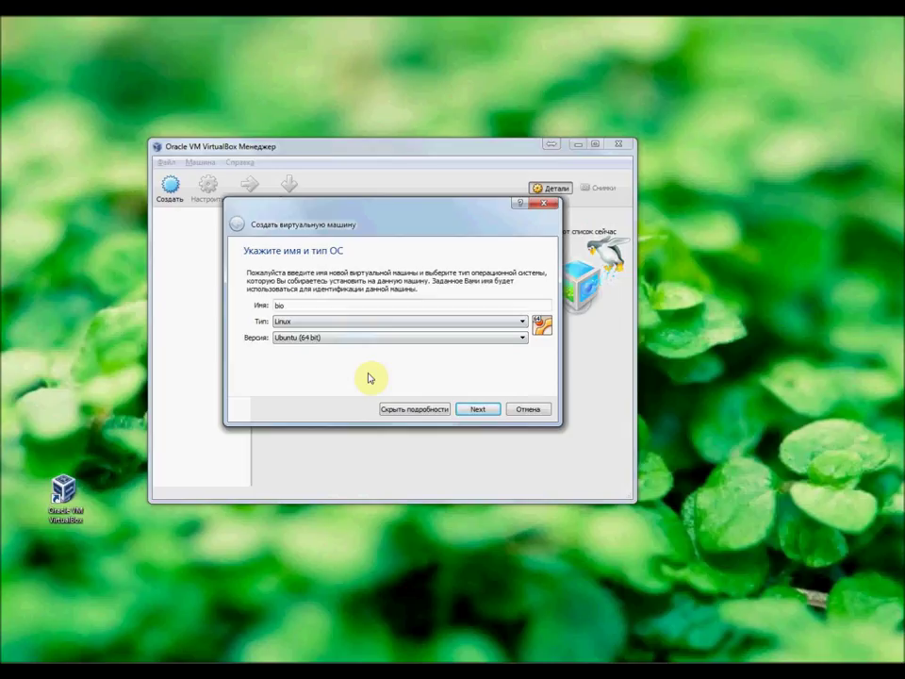
pyautogui.click(521, 339)
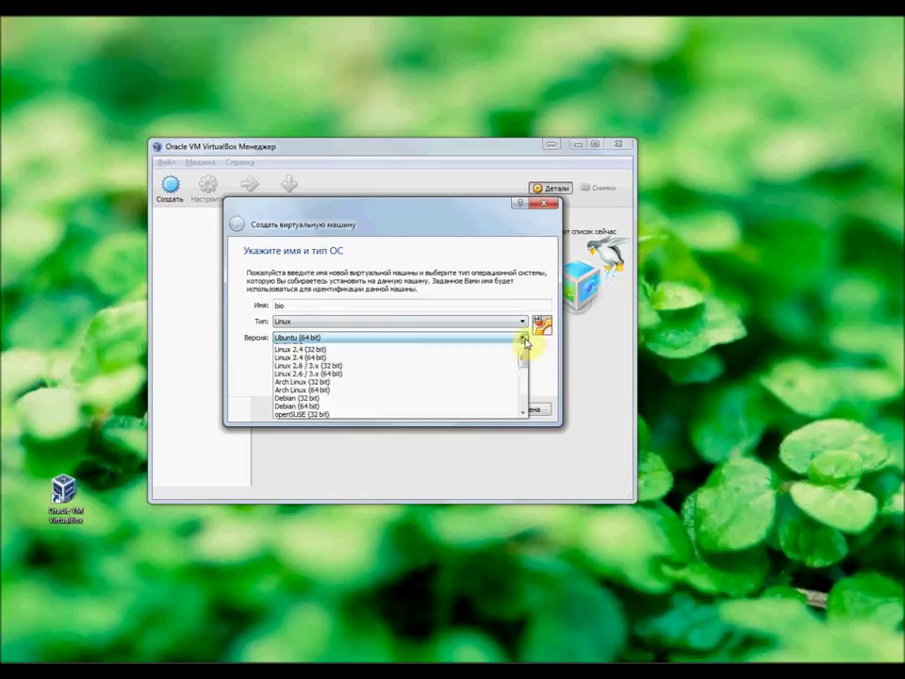
pyautogui.moveTo(522, 393); pyautogui.dragTo(524, 436)
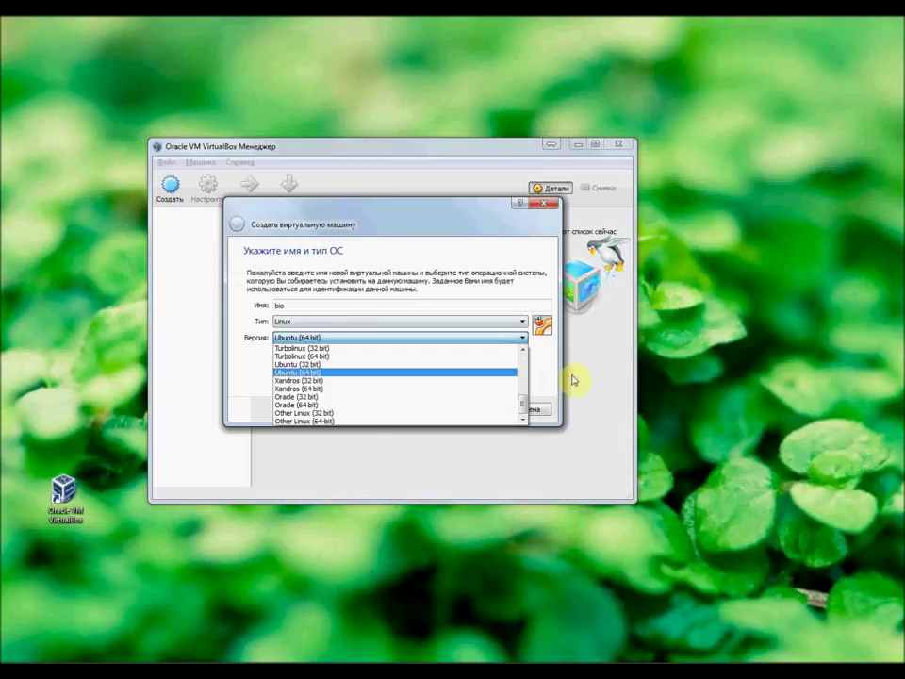
pyautogui.click(561, 377)
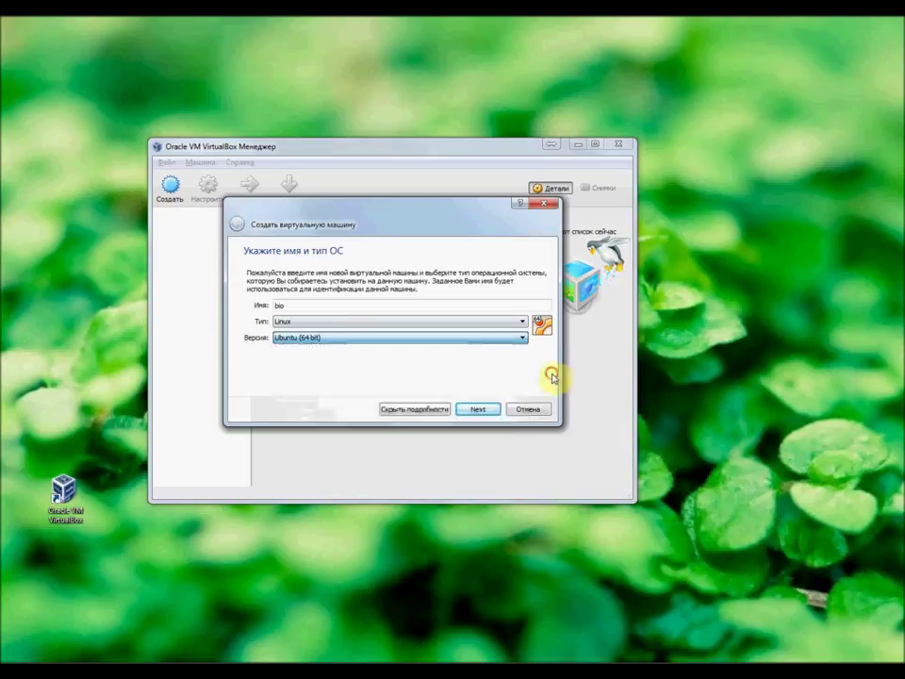
pyautogui.click(481, 411)
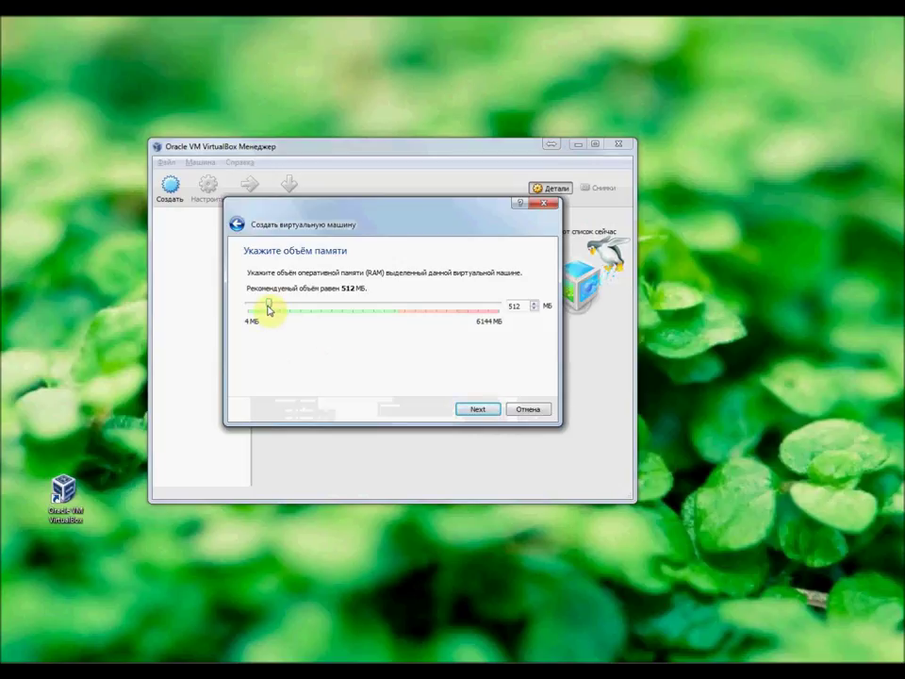
# Step: Allocate 2048 MB of memory and choose to create a new virtual hard disk
pyautogui.moveTo(269, 309); pyautogui.dragTo(331, 329)
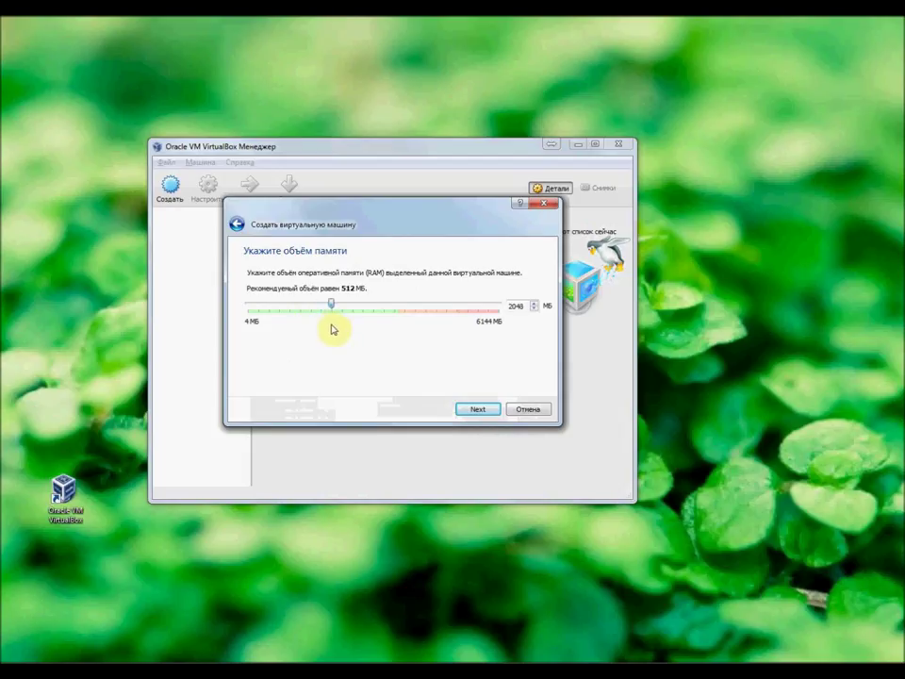
pyautogui.click(477, 411)
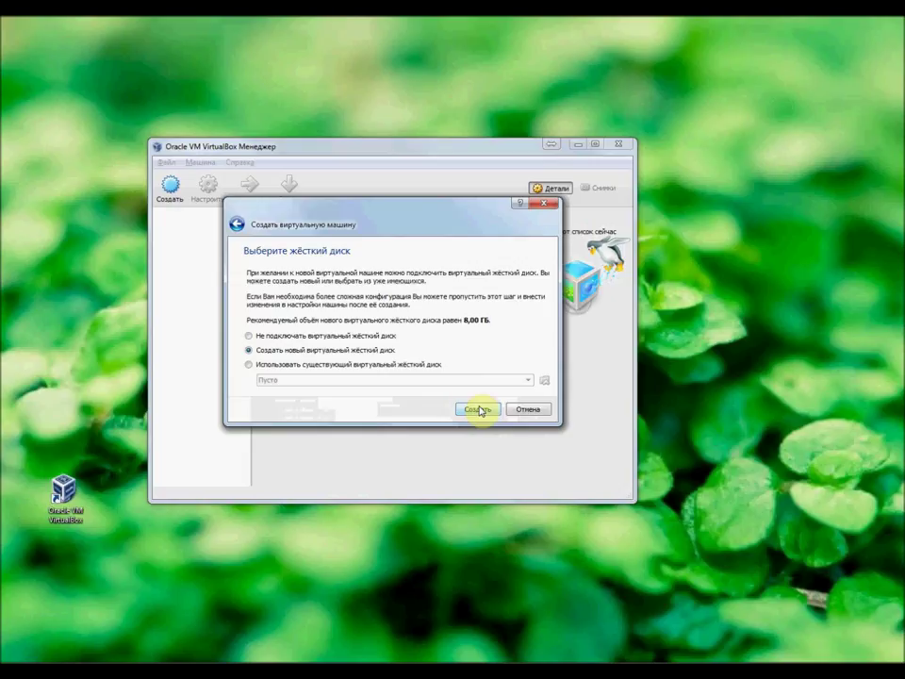
pyautogui.click(479, 411)
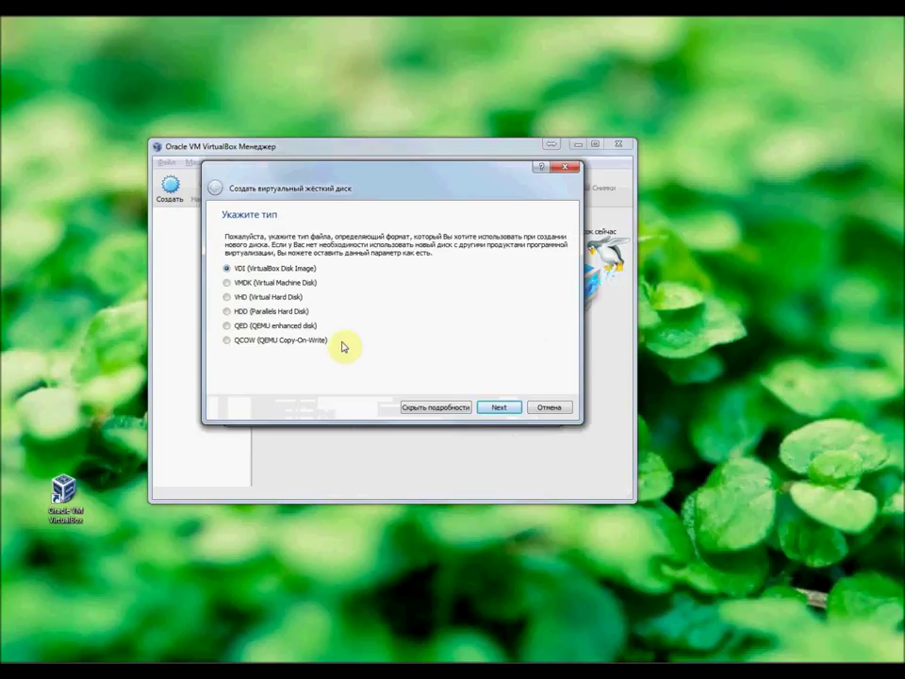
# Step: Create a dynamically allocated VDI disk named bio sized 34,16 GB
pyautogui.click(498, 407)
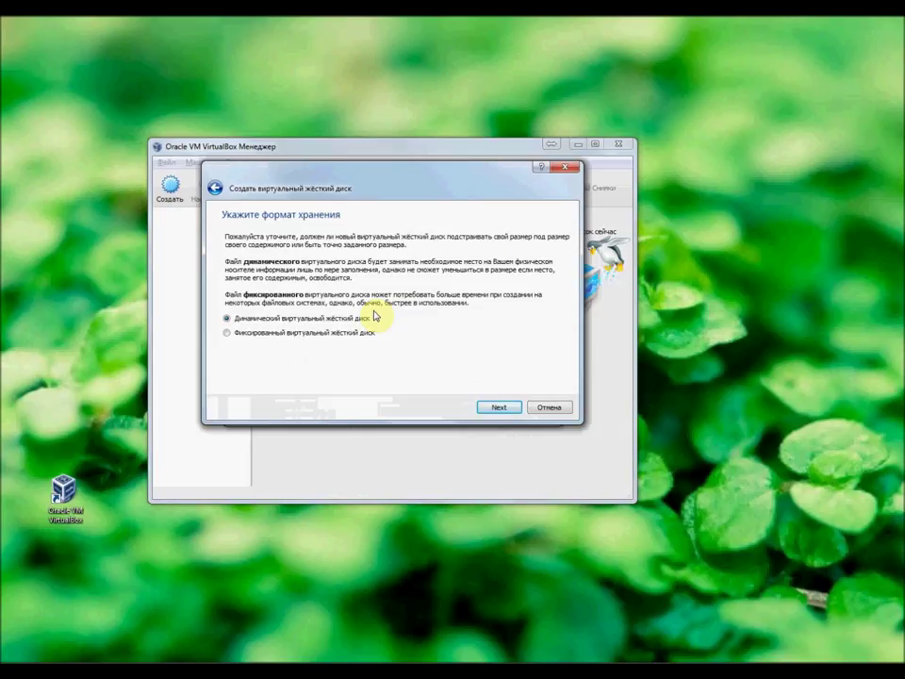
pyautogui.click(499, 408)
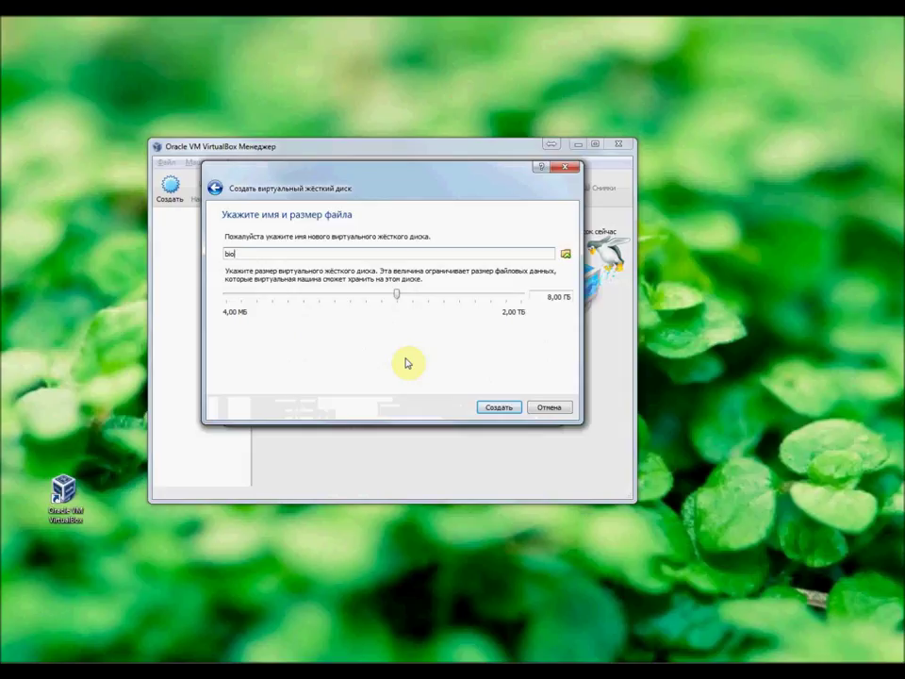
pyautogui.moveTo(396, 297); pyautogui.dragTo(428, 307)
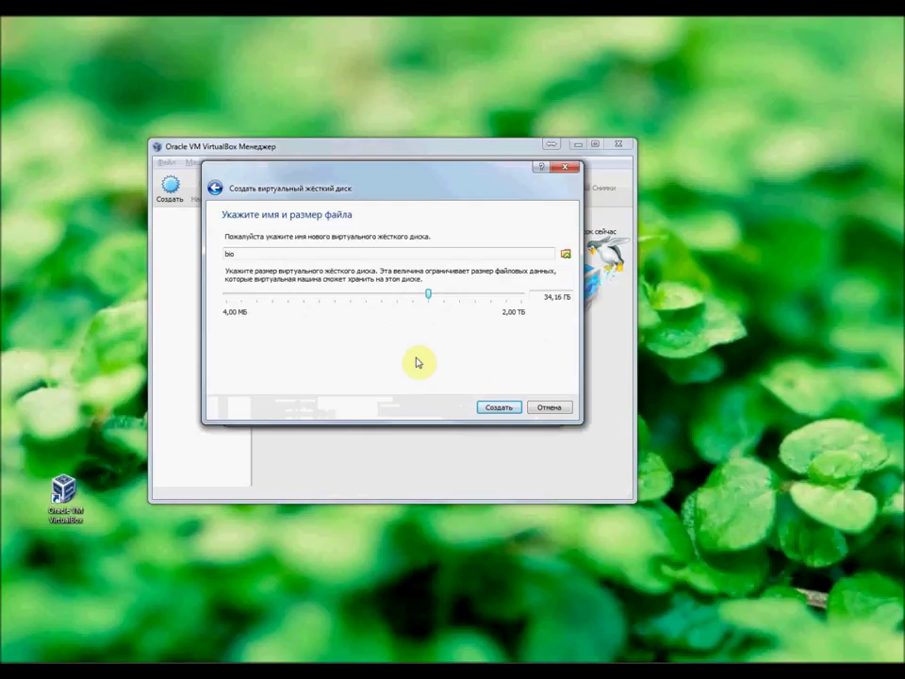
pyautogui.click(501, 407)
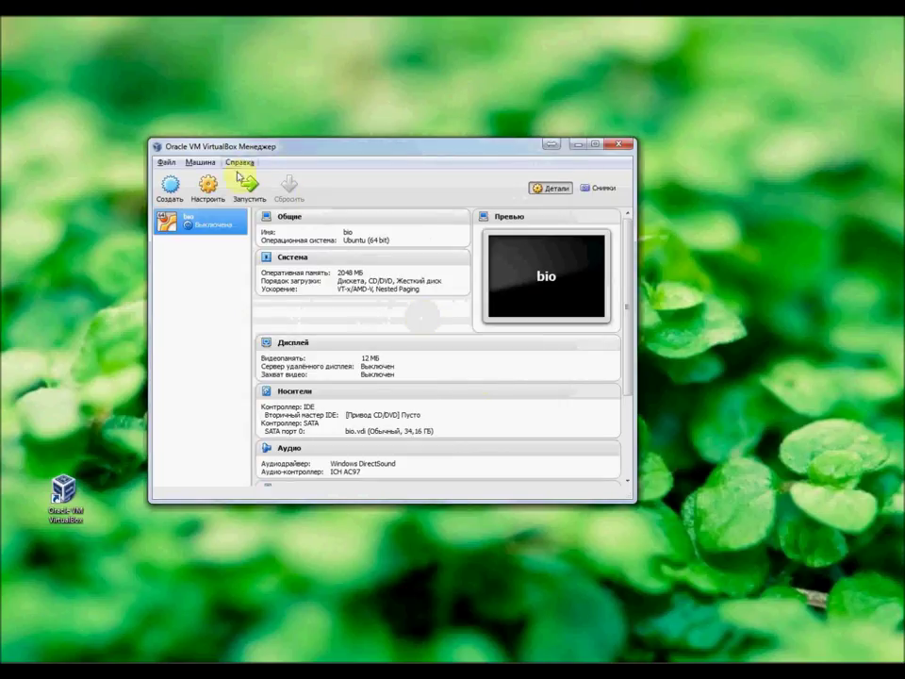
# Step: In Storage settings, add an IDE optical drive holding bio-linux-8-latest.iso and save
pyautogui.click(205, 192)
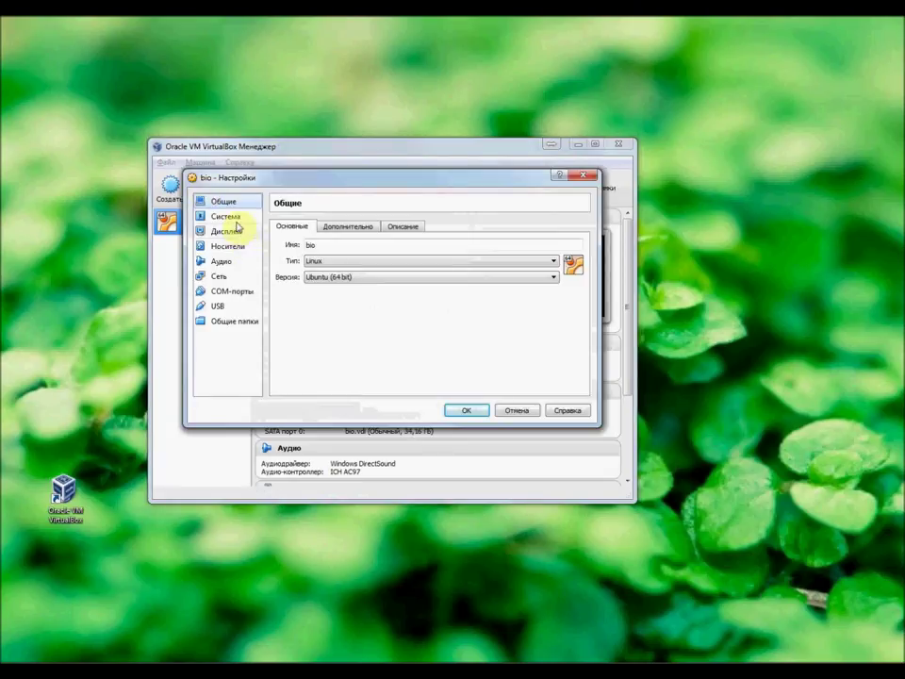
pyautogui.click(242, 236)
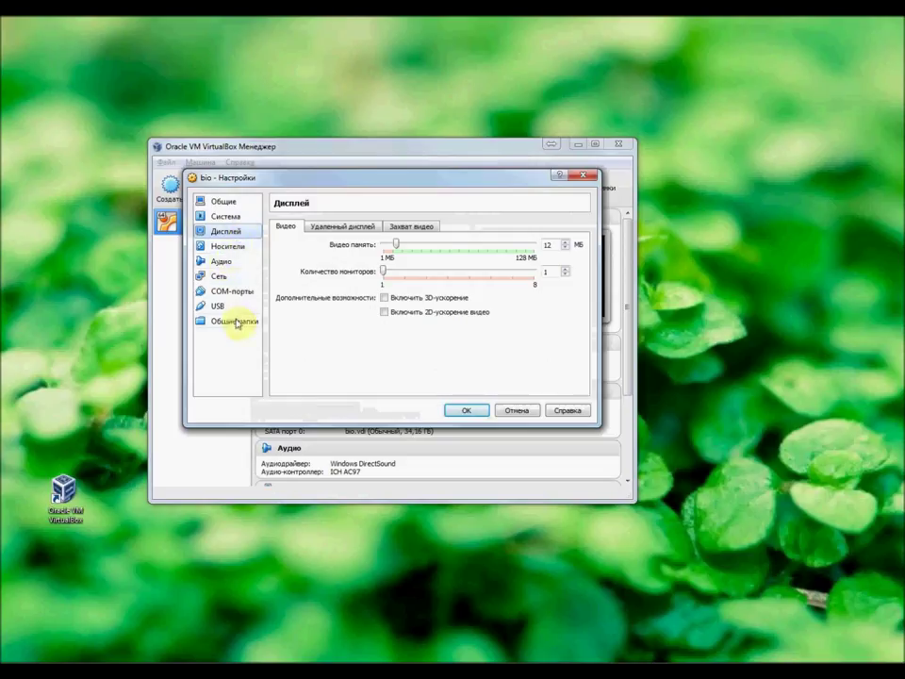
pyautogui.click(240, 248)
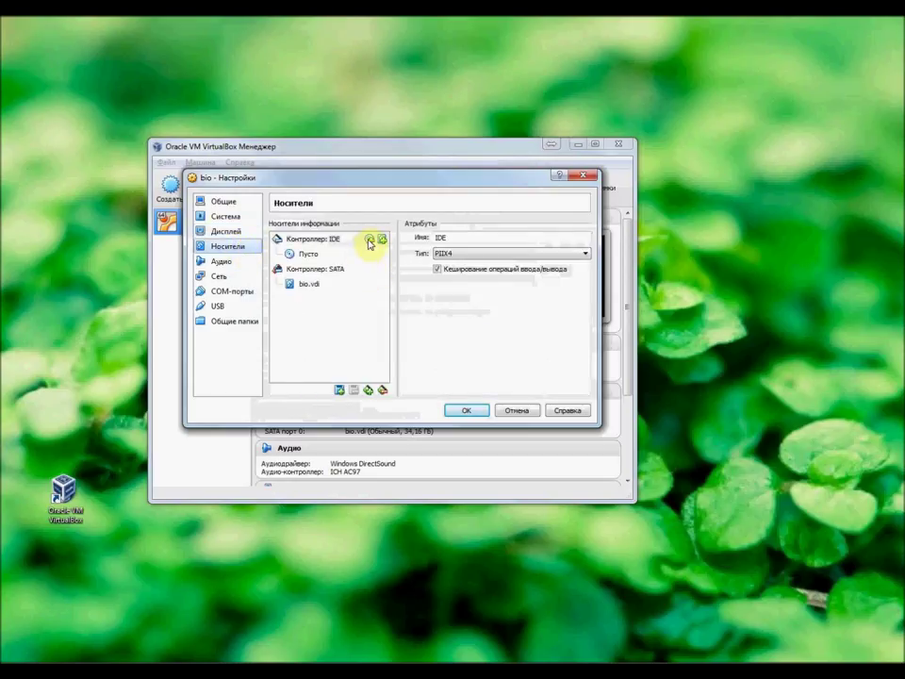
pyautogui.click(369, 241)
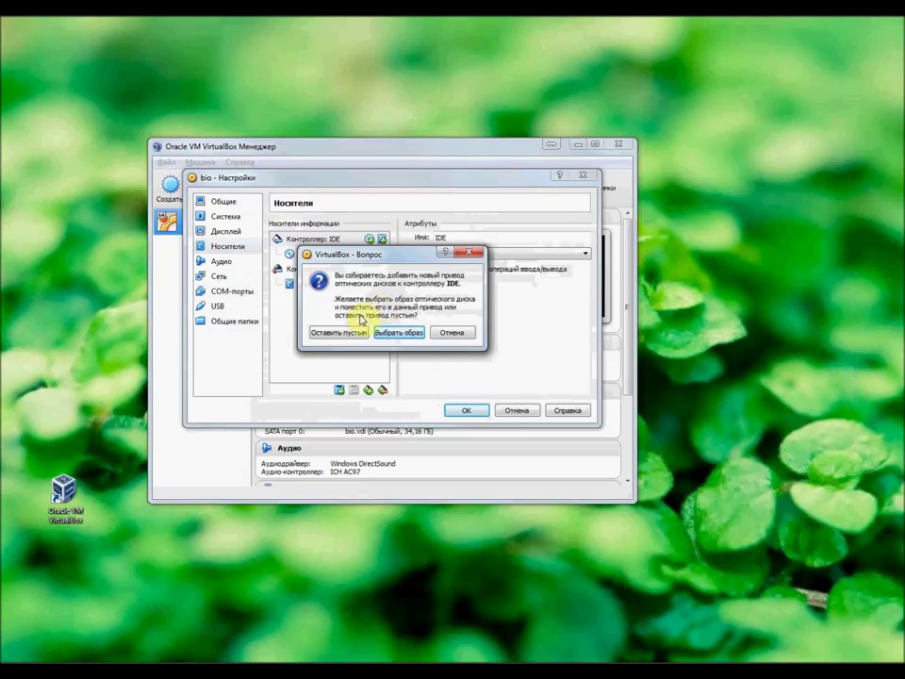
pyautogui.click(400, 332)
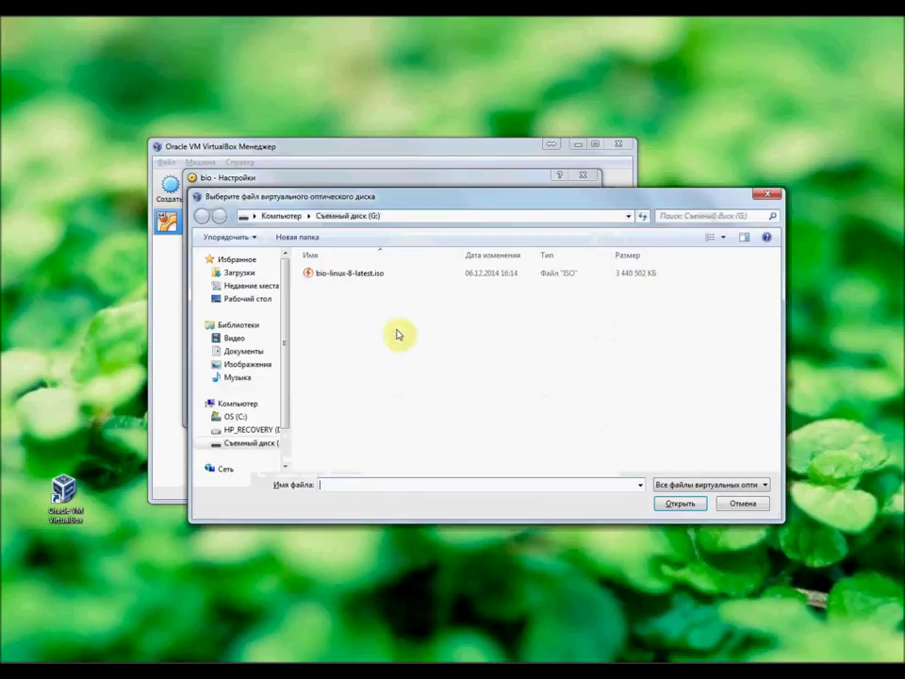
pyautogui.click(354, 275)
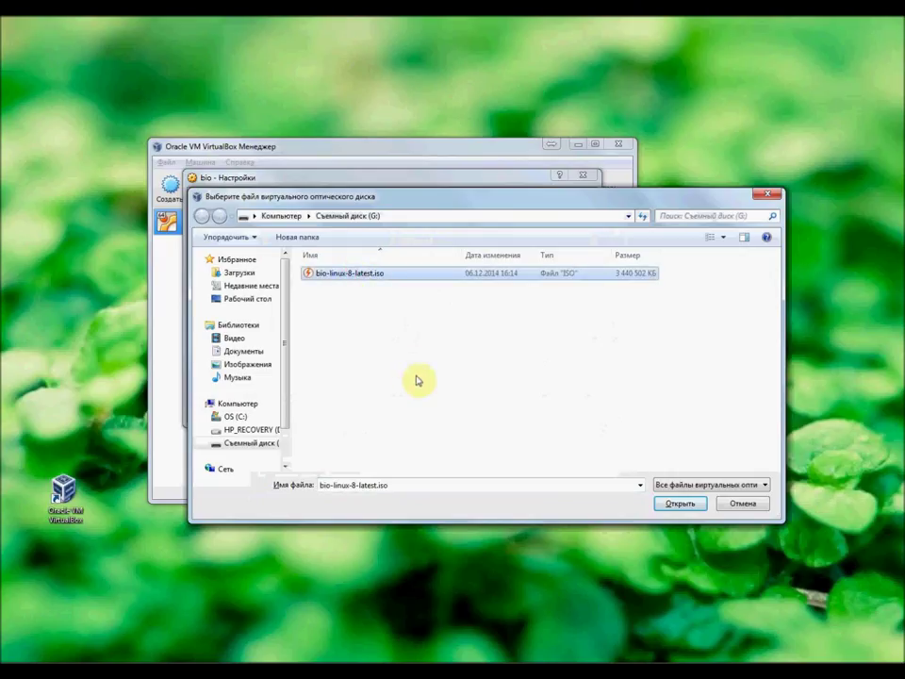
pyautogui.click(683, 506)
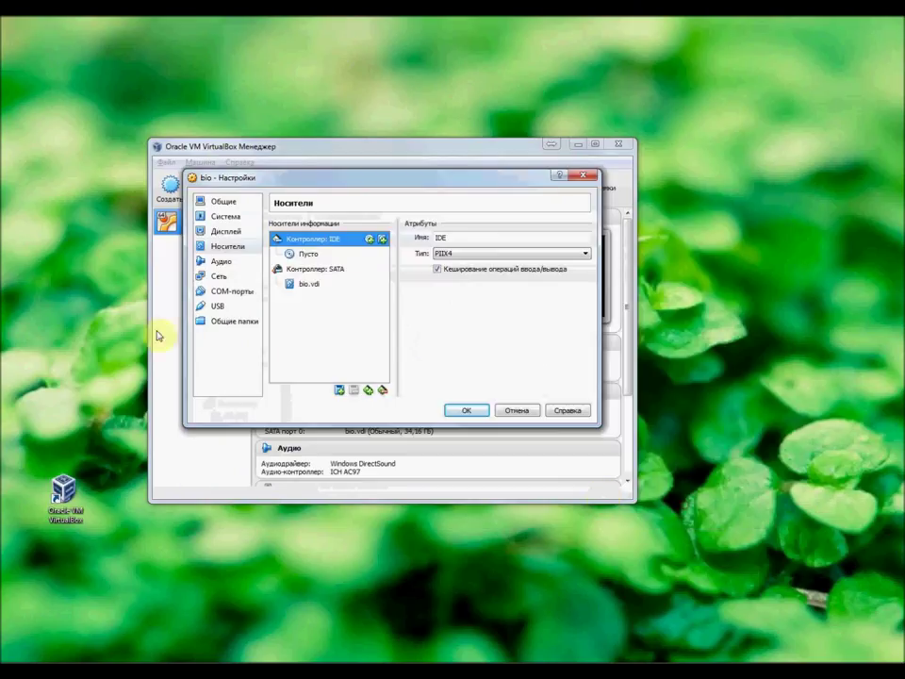
pyautogui.click(469, 412)
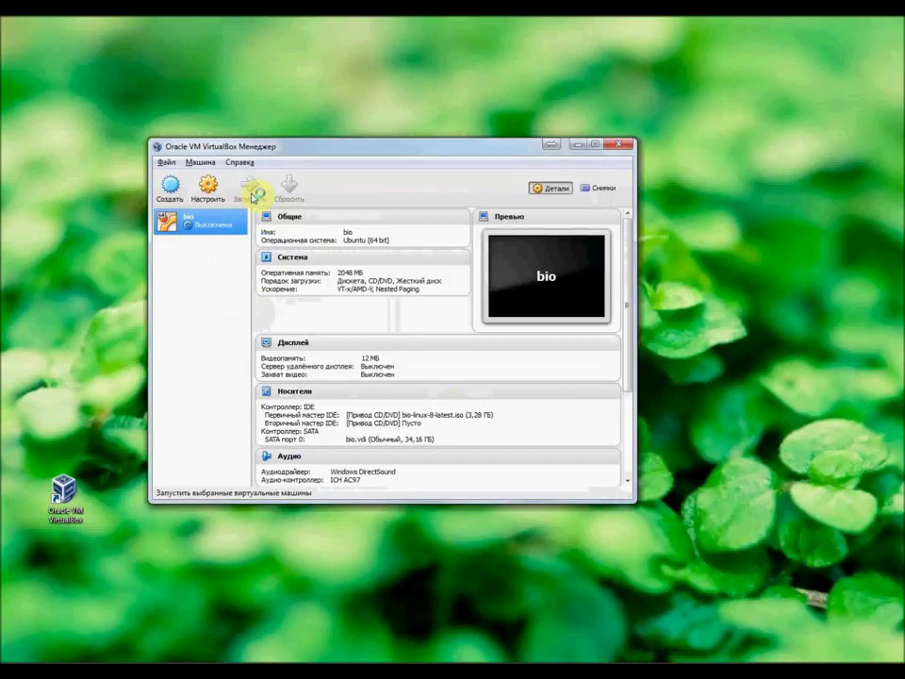
# Step: Start the bio VM, dismiss the keyboard and mouse notices, and move its window up-left
pyautogui.click(253, 194)
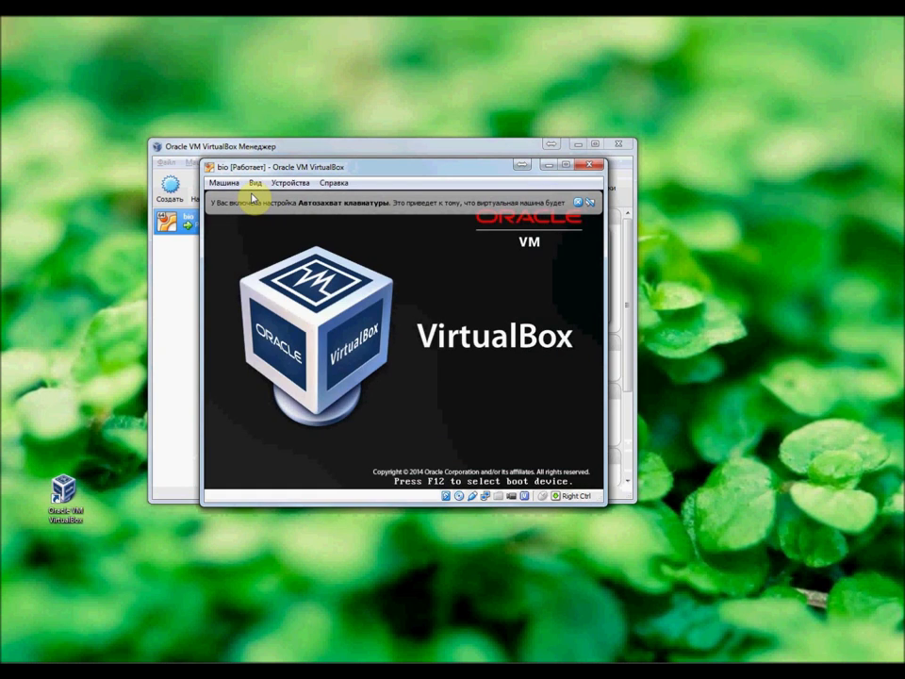
pyautogui.click(579, 203)
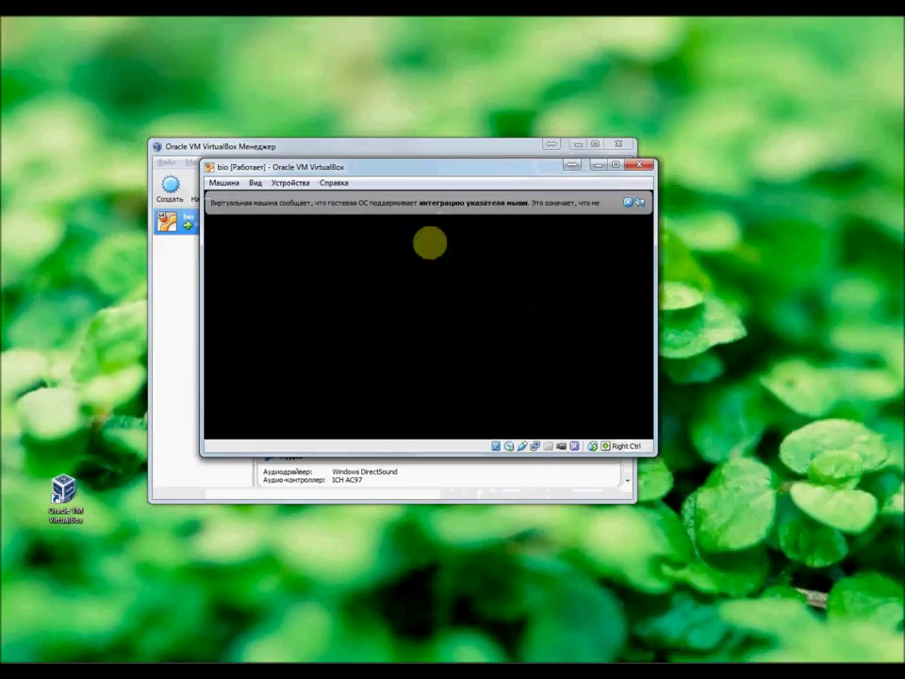
pyautogui.click(628, 202)
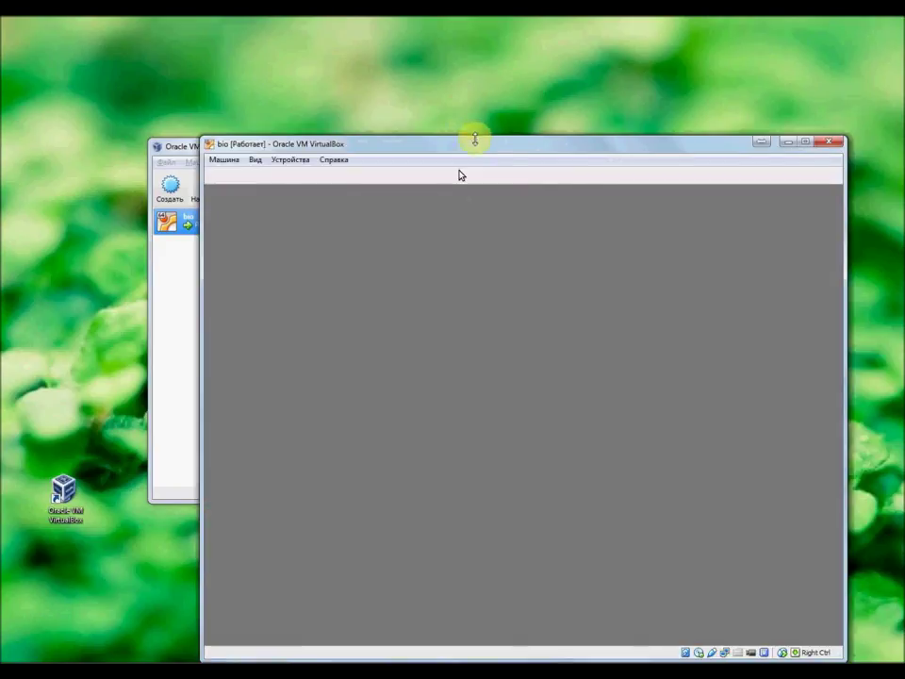
pyautogui.moveTo(475, 141); pyautogui.dragTo(360, 93)
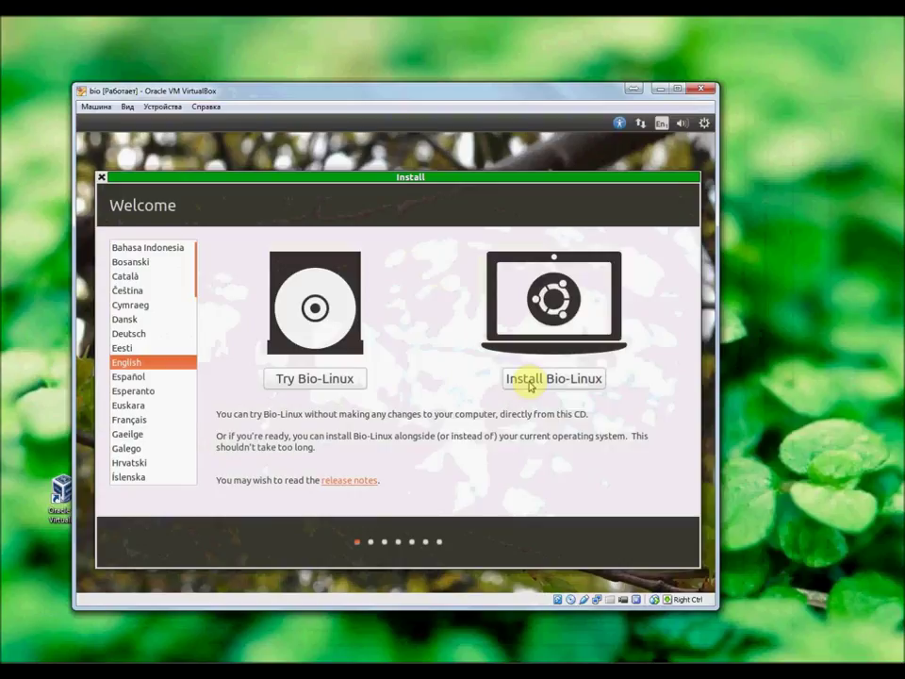
# Step: Begin installing Bio-Linux, passing the preparation checks and erasing the disk
pyautogui.click(529, 382)
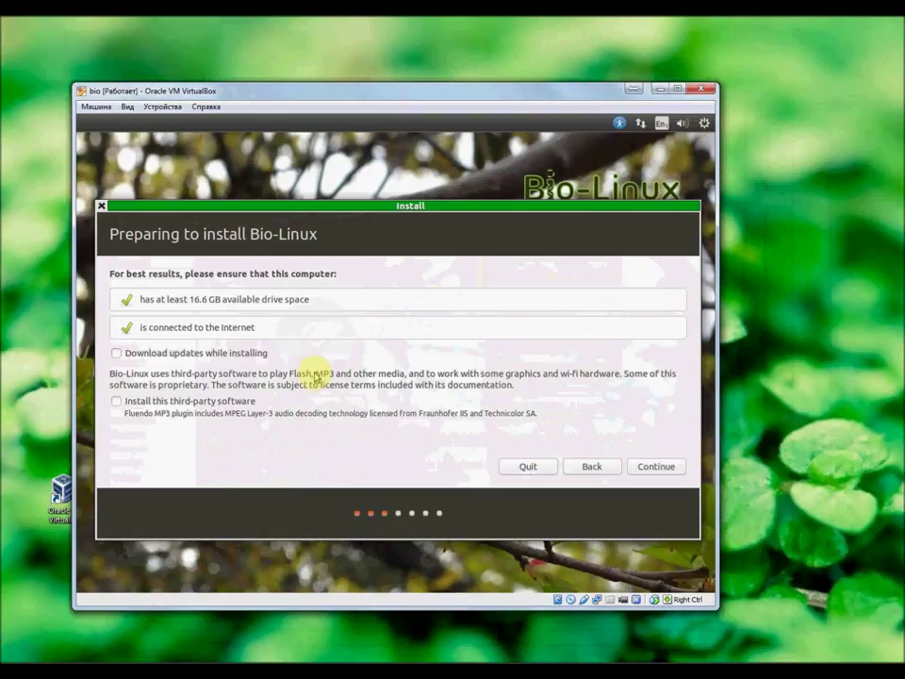
pyautogui.click(672, 468)
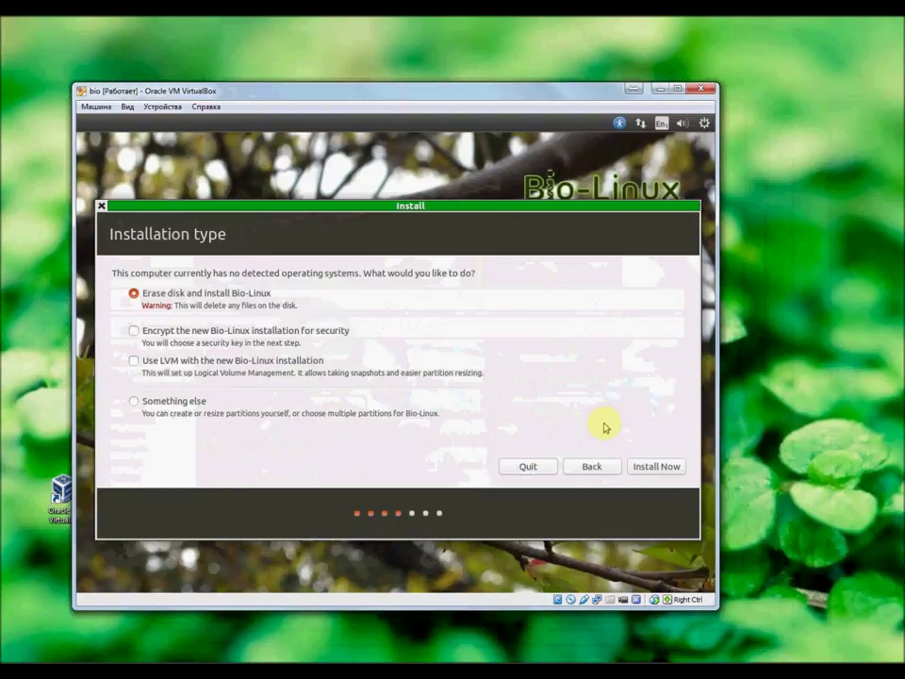
pyautogui.click(665, 466)
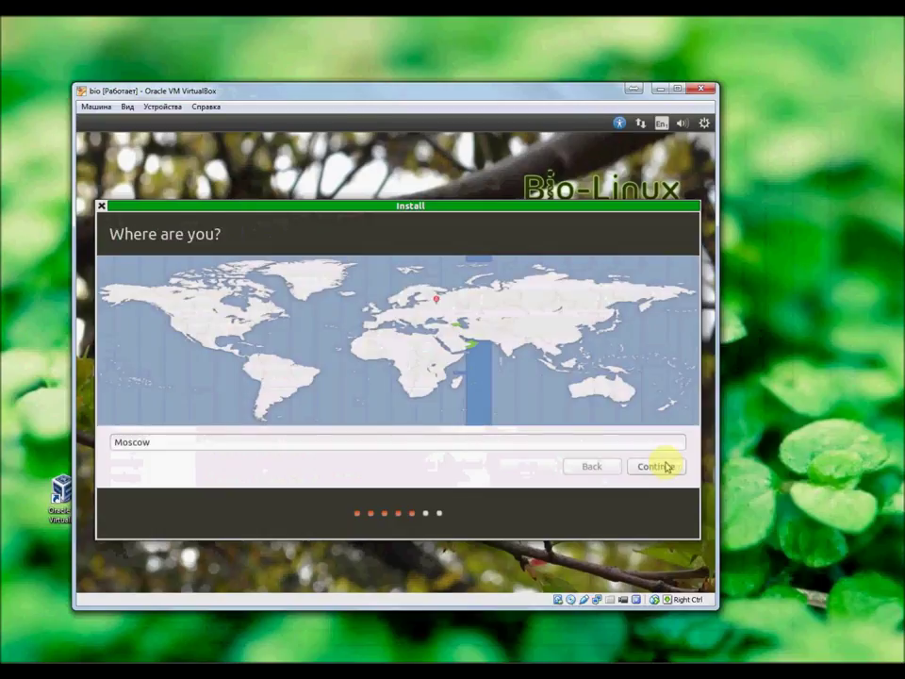
# Step: Keep Moscow as the location and choose the English (UK) keyboard layout
pyautogui.click(667, 466)
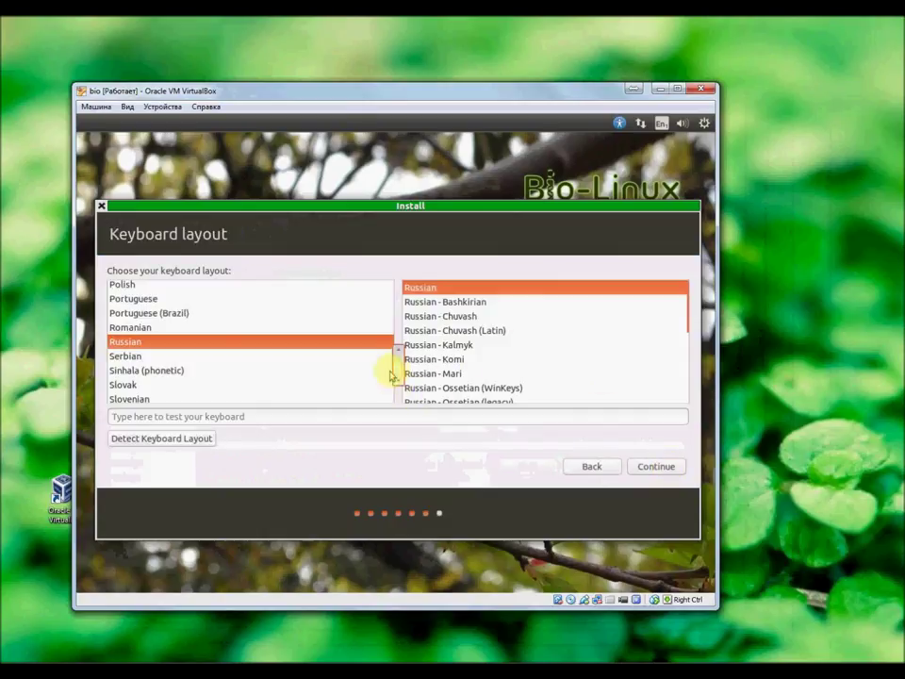
pyautogui.moveTo(396, 363); pyautogui.dragTo(398, 324)
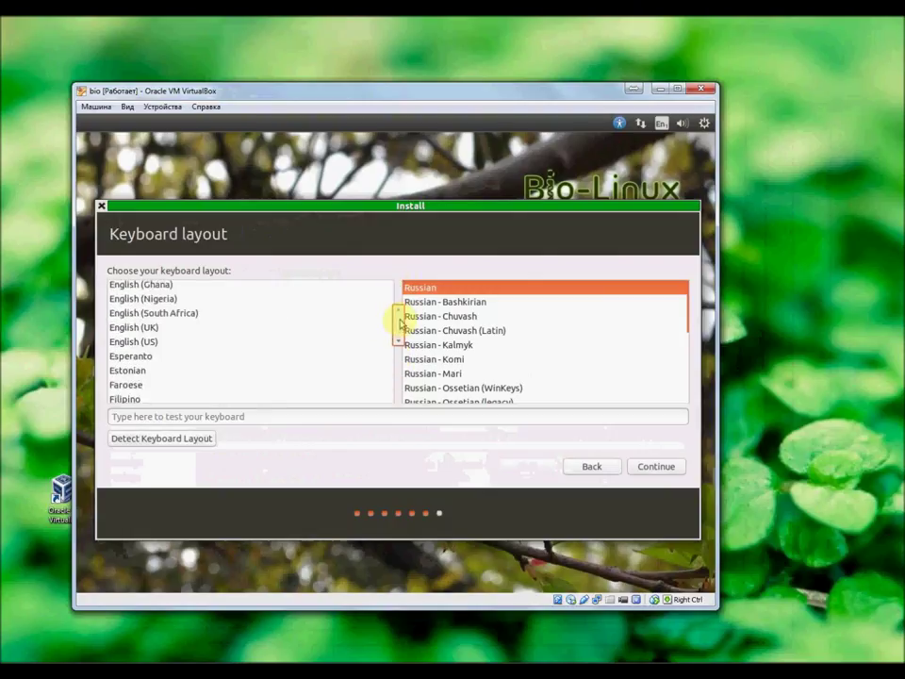
pyautogui.click(155, 328)
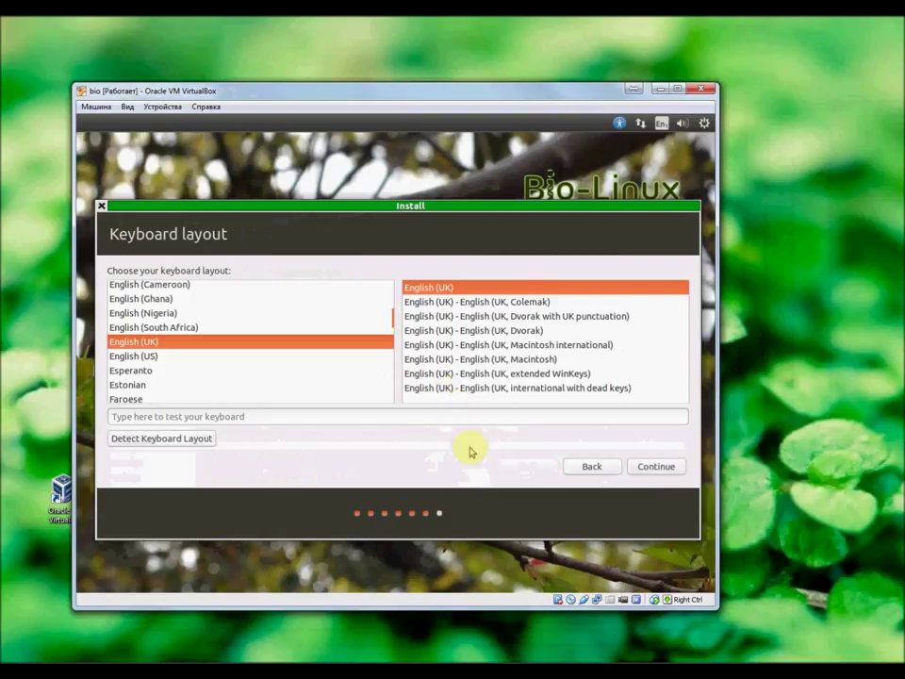
pyautogui.click(645, 467)
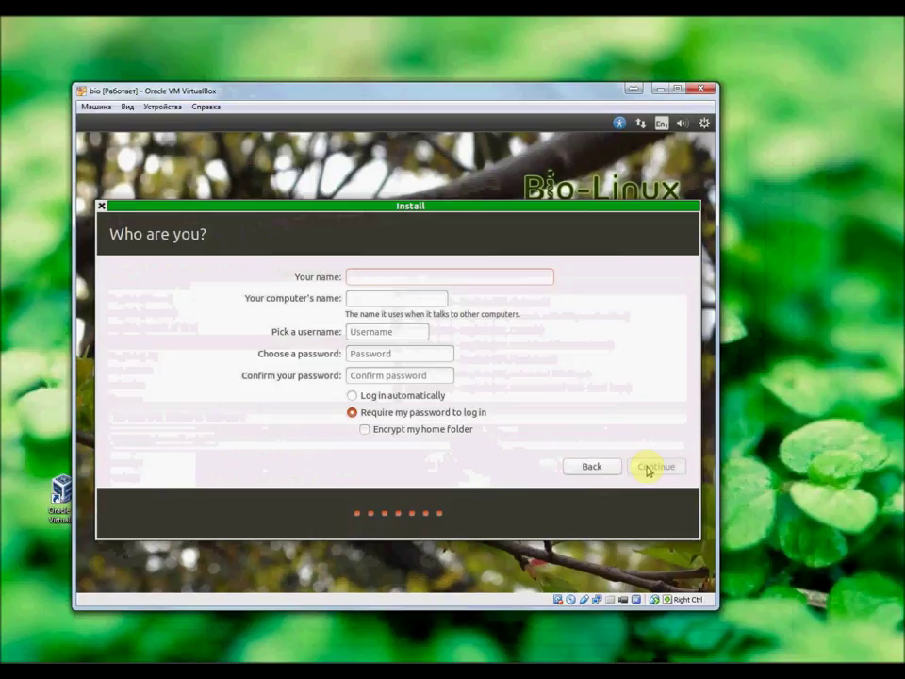
# Step: Enter the name 'bio', set and confirm the account password, and continue
pyautogui.write('bio')
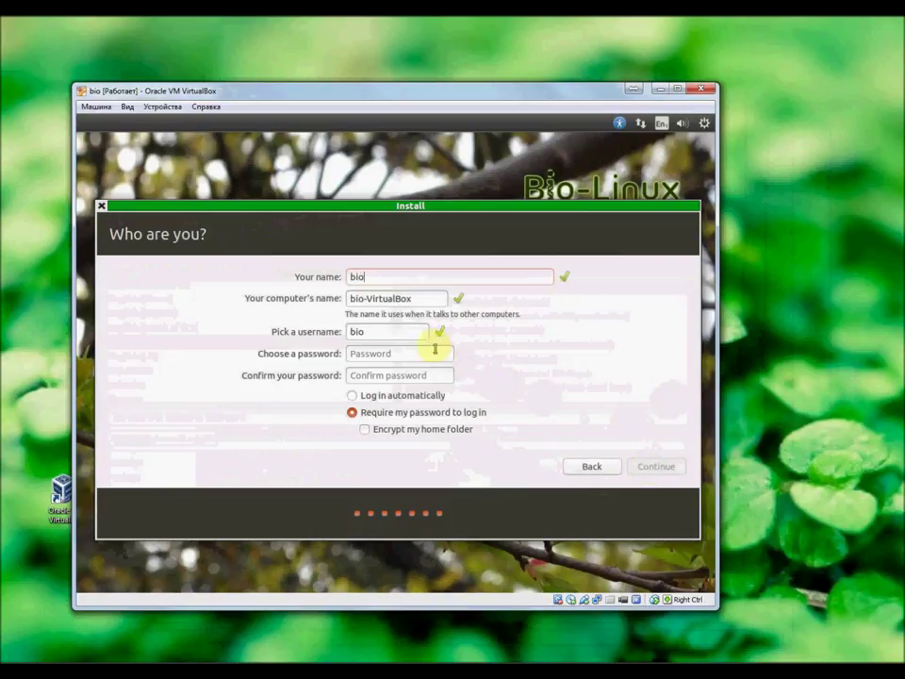
pyautogui.click(433, 352)
pyautogui.write('bio')
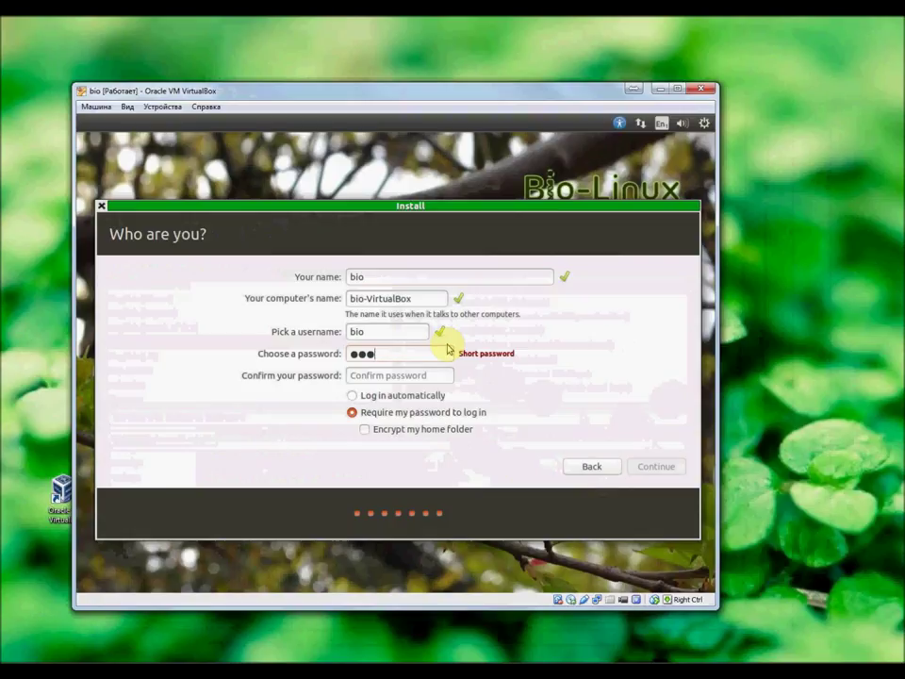
pyautogui.write('bio')
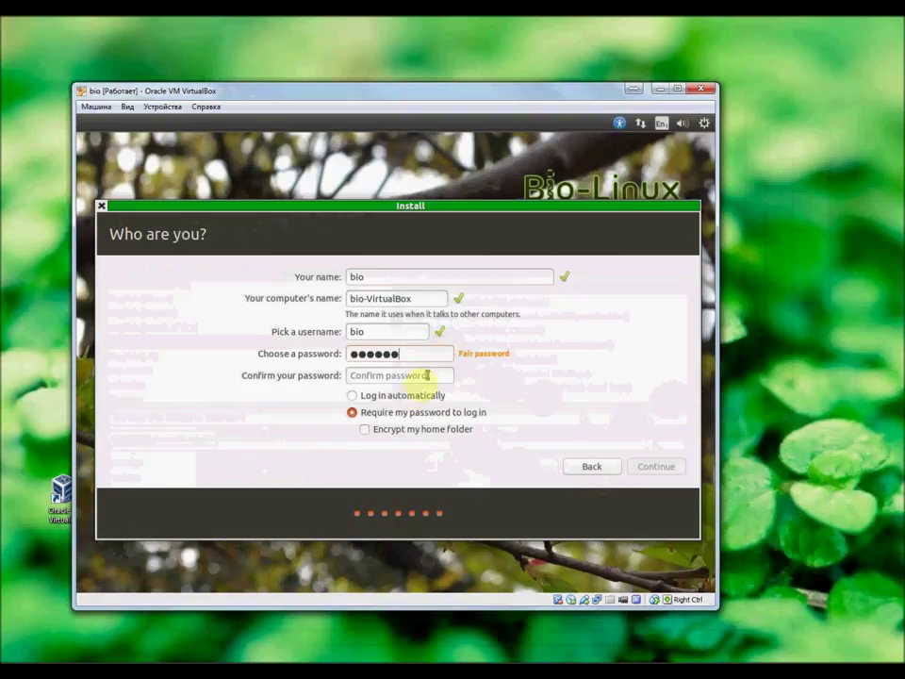
pyautogui.click(419, 374)
pyautogui.write('biobio')
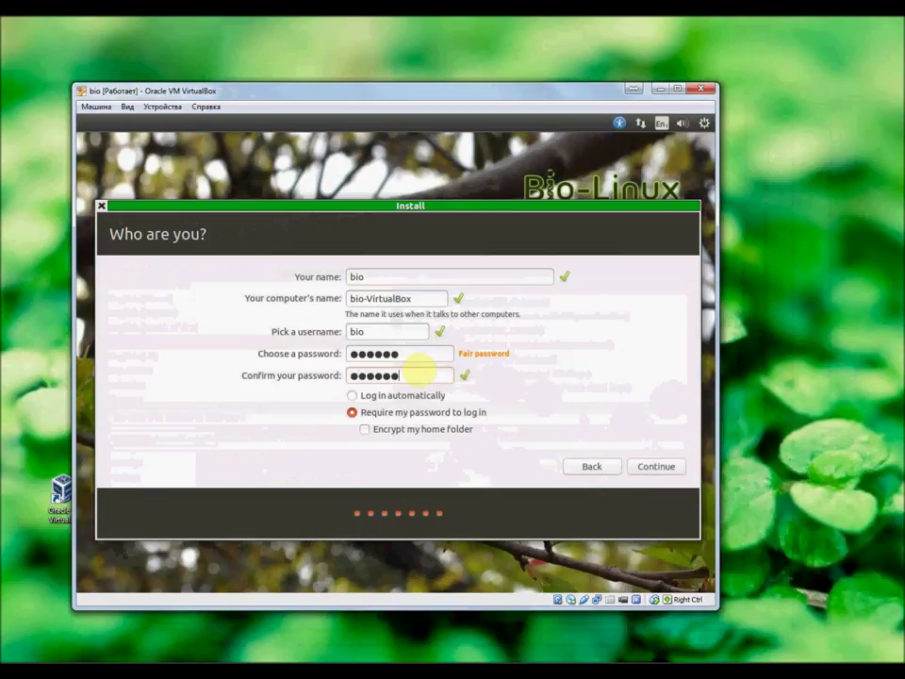
pyautogui.click(665, 469)
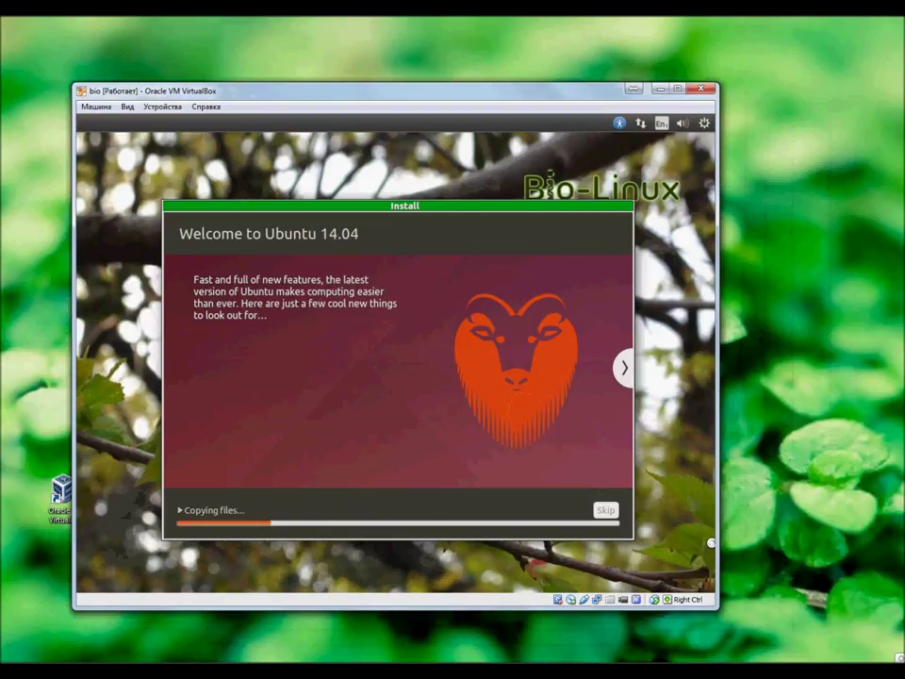
# Step: Restart the machine once the Bio-Linux installation completes
pyautogui.click(900, 660)
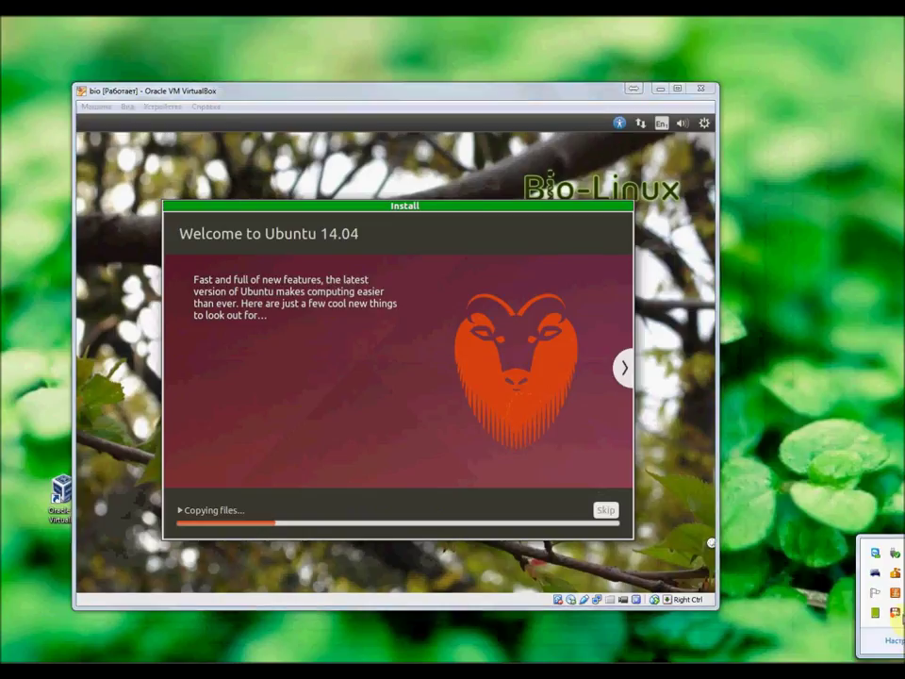
pyautogui.rightClick(896, 613)
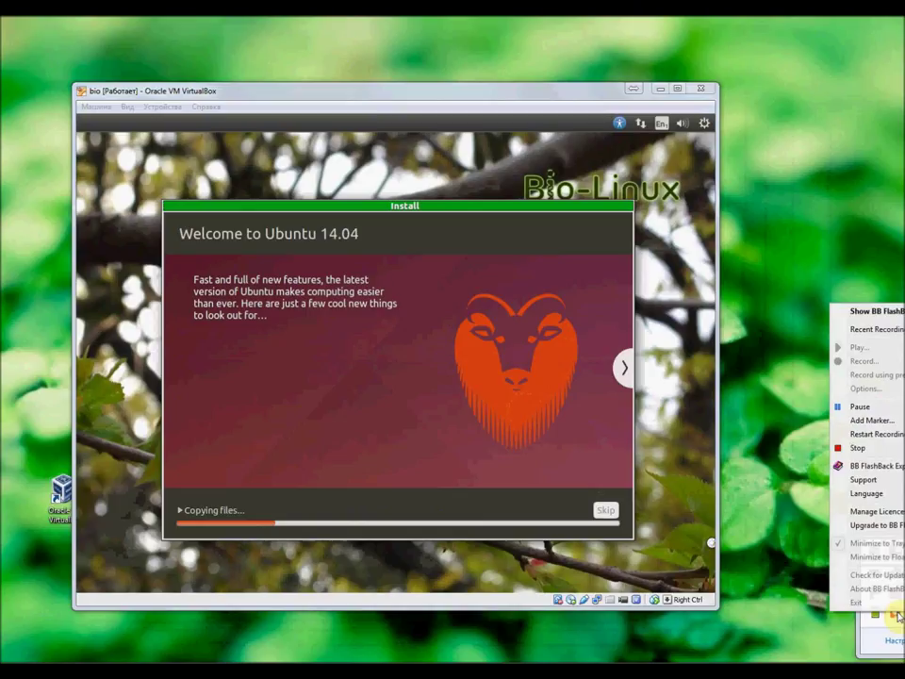
pyautogui.click(844, 406)
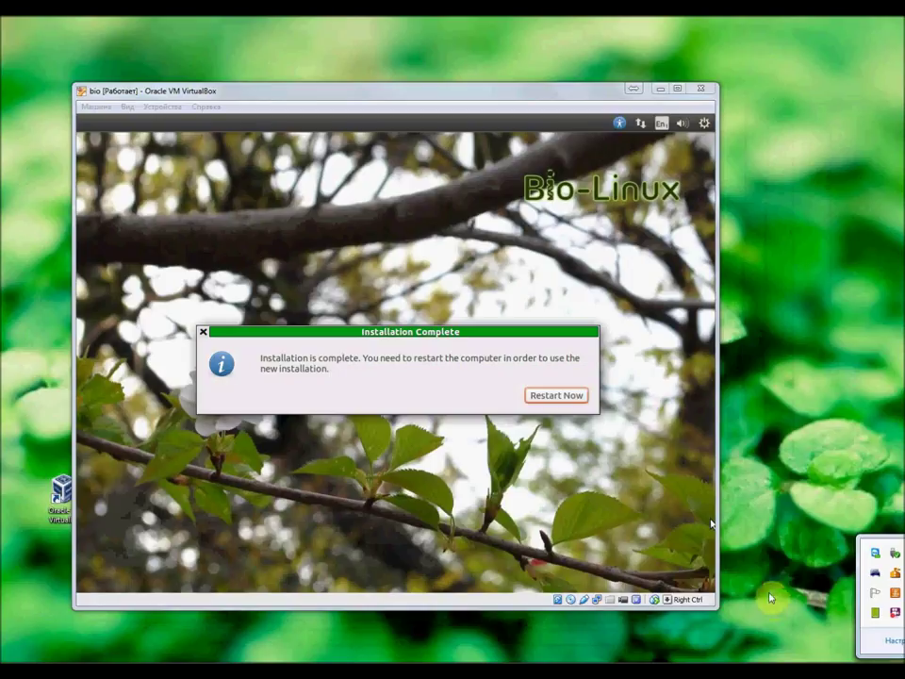
pyautogui.click(557, 397)
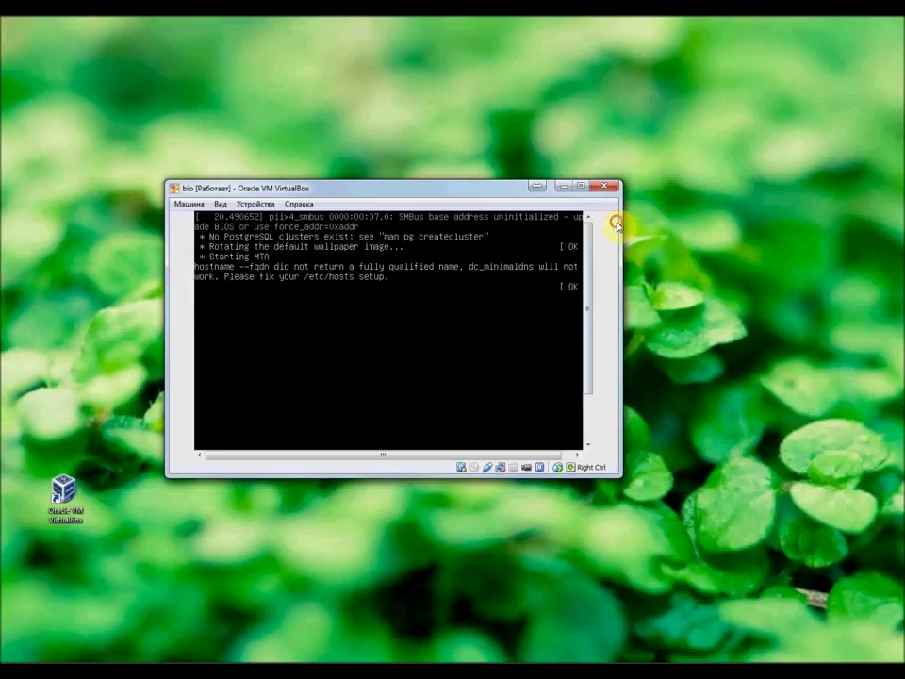
# Step: Resize the VM window and log in with the account password
pyautogui.moveTo(620, 219); pyautogui.dragTo(589, 219)
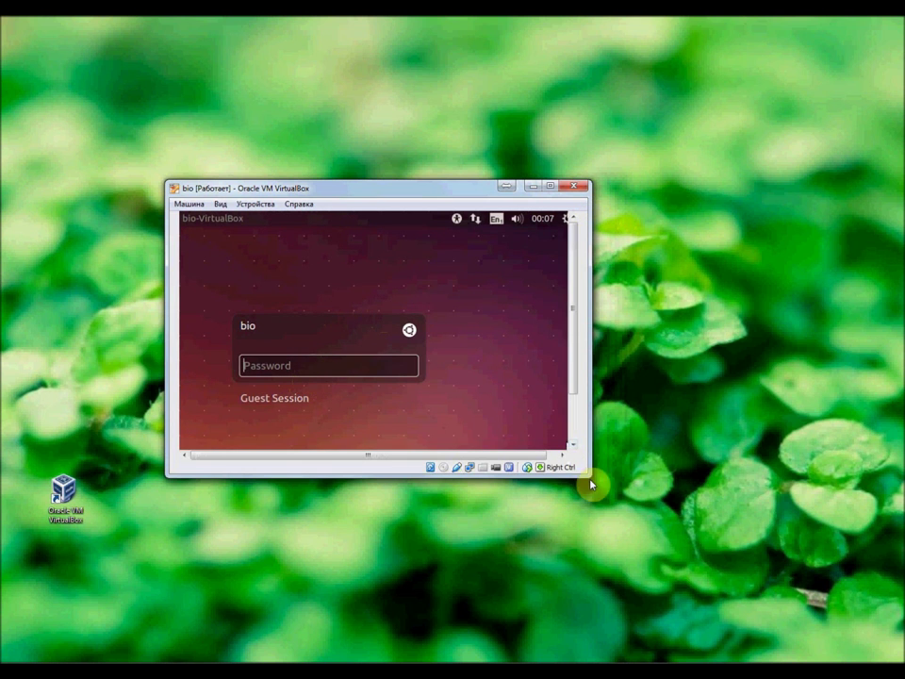
pyautogui.moveTo(591, 478); pyautogui.dragTo(619, 539)
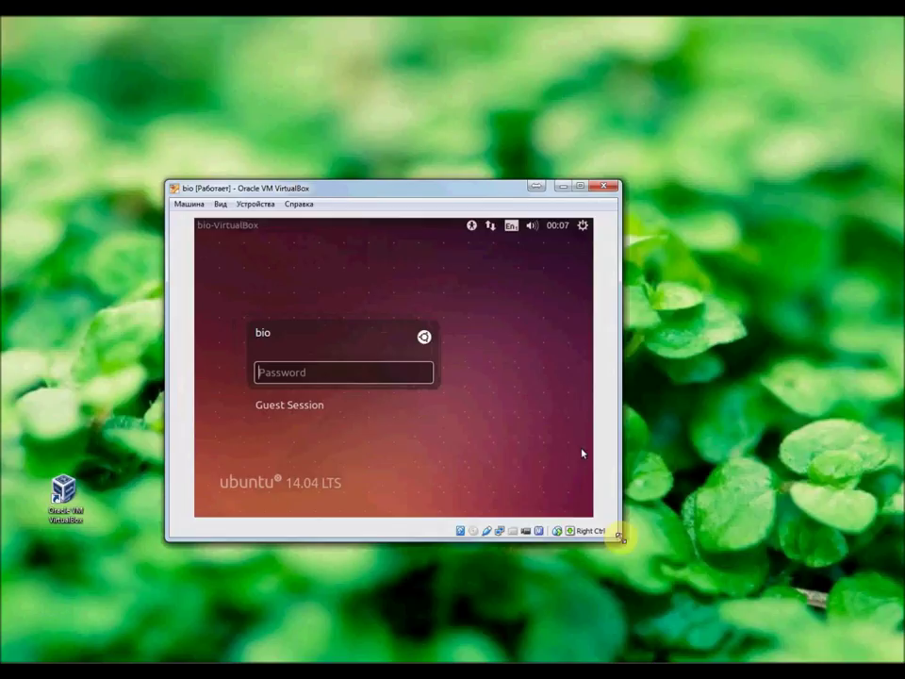
pyautogui.write('123456')
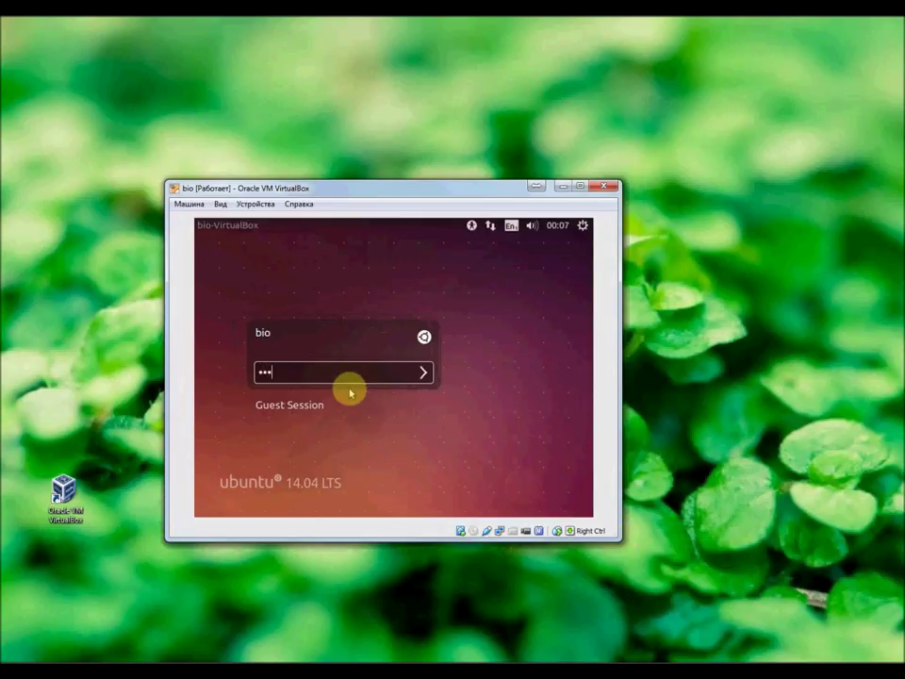
pyautogui.press('Return')
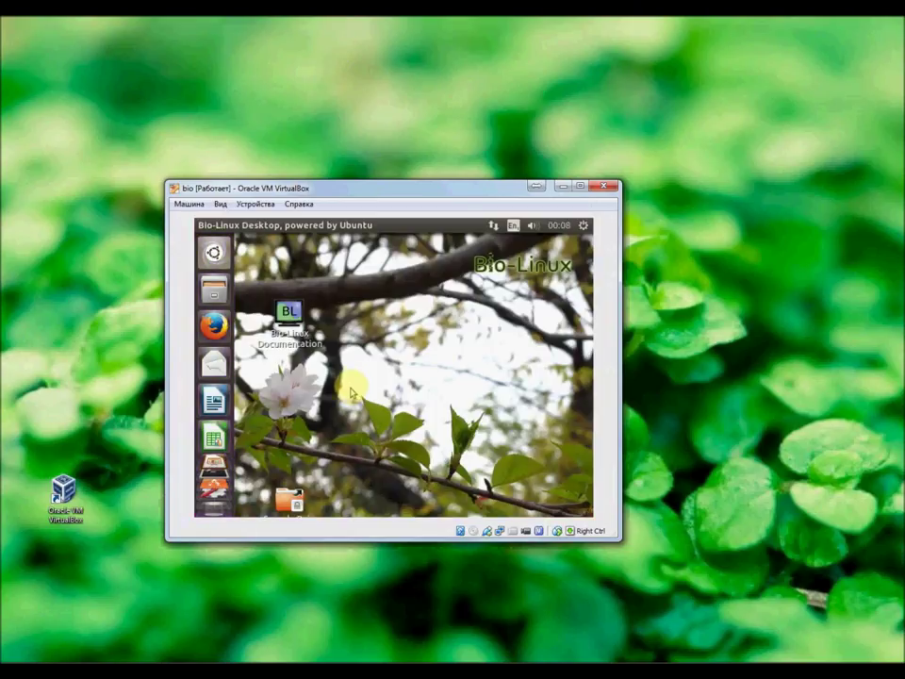
# Step: In the Dash's Bio-Linux lens, expand all 41 more Bioinformatics Tools results and scroll them
pyautogui.scroll(-2, 214, 509)
pyautogui.scroll(-2, 215, 512)
pyautogui.click(217, 253)
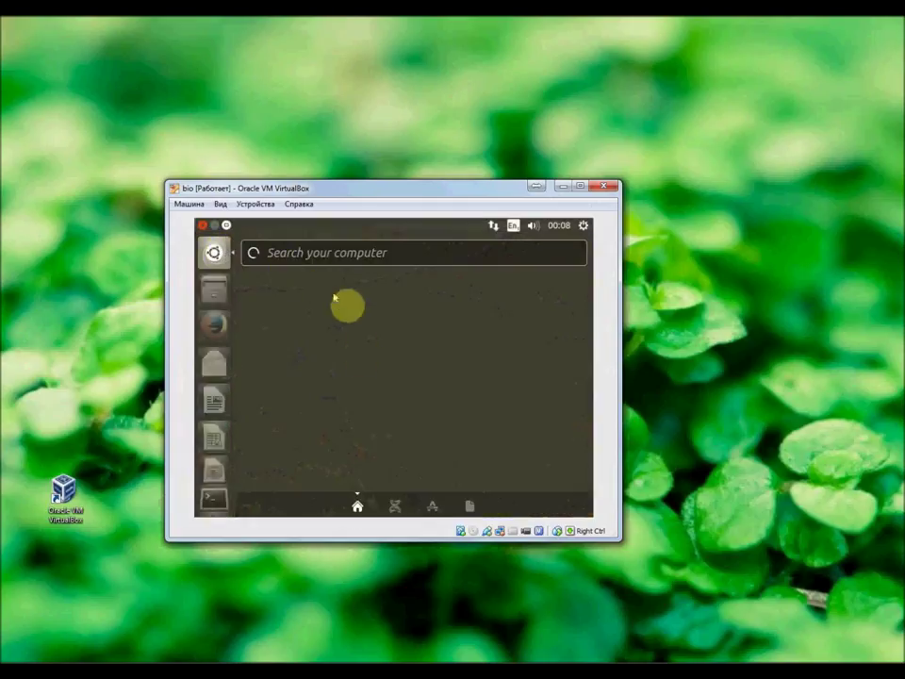
pyautogui.click(396, 509)
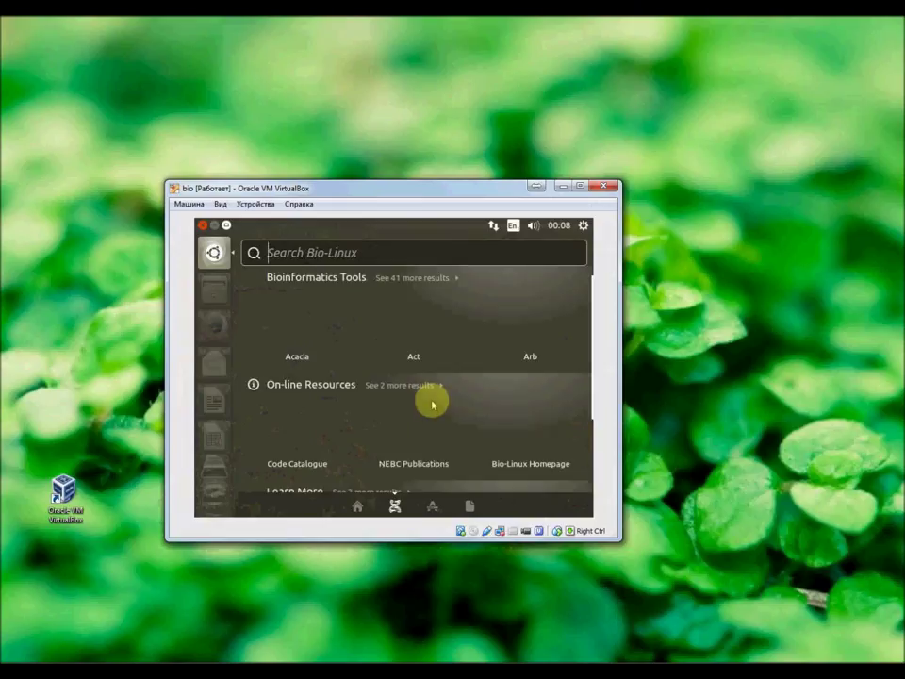
pyautogui.click(325, 278)
pyautogui.moveTo(588, 302)
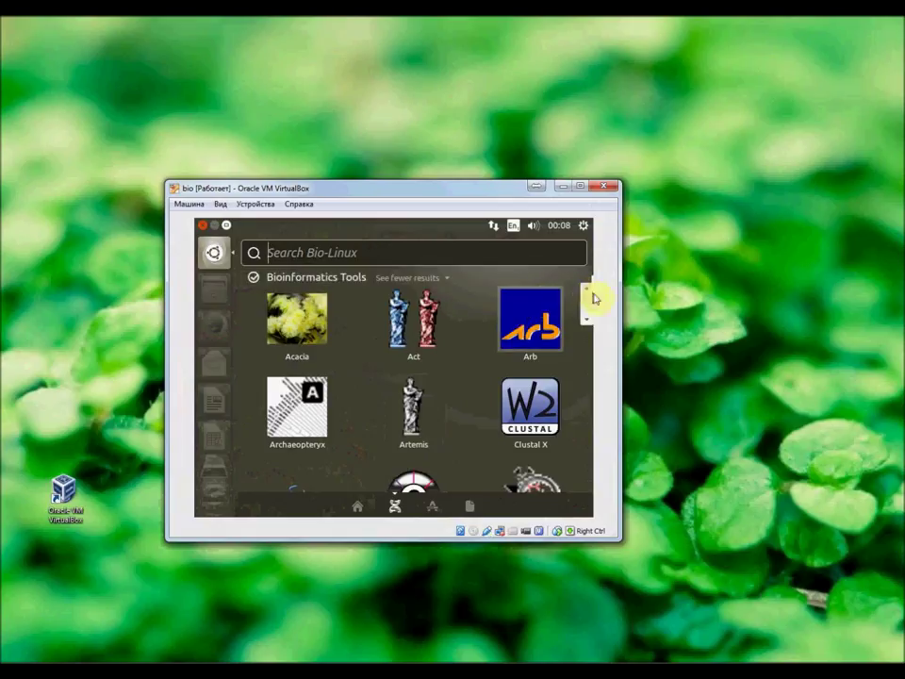
pyautogui.moveTo(587, 301); pyautogui.dragTo(580, 451)
# Step: Dismiss the Dash and run samtools in the terminal to print its usage
pyautogui.click(214, 251)
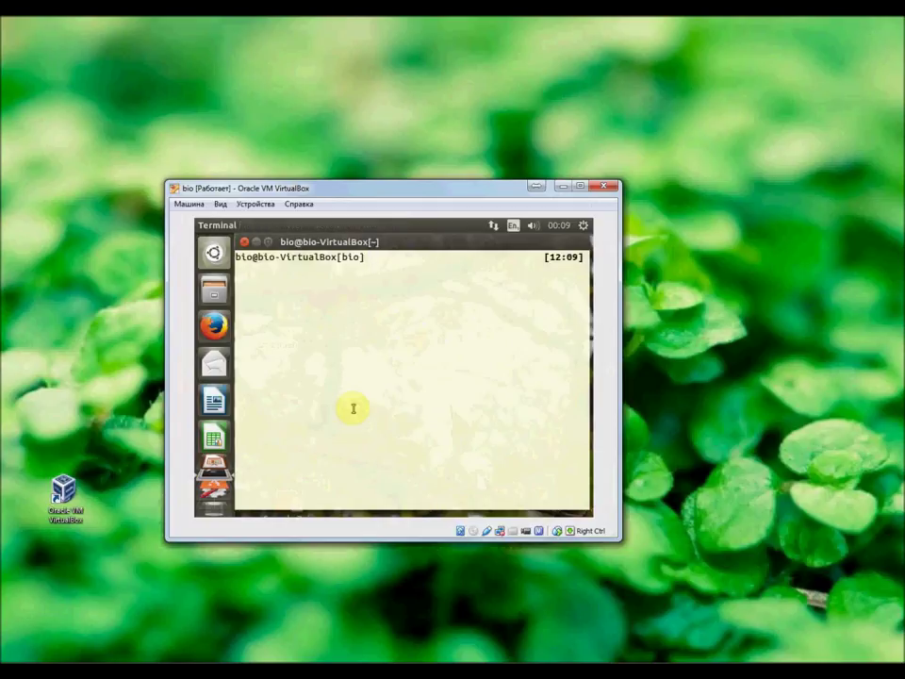
pyautogui.write('samtools')
pyautogui.press('Return')
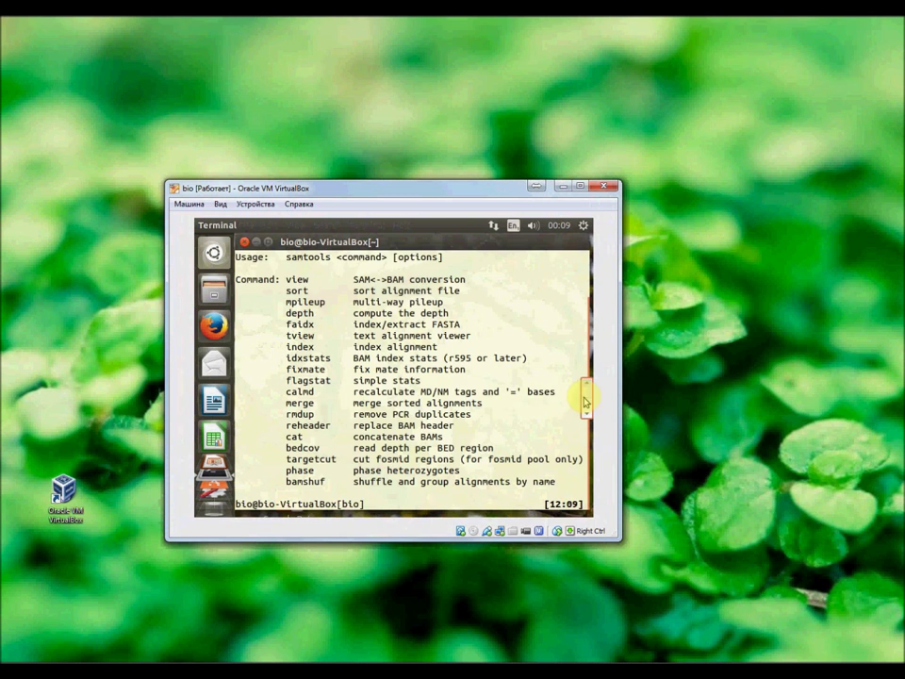
# Step: Scroll through the samtools command list, then close the terminal window
pyautogui.scroll(3, 588, 384)
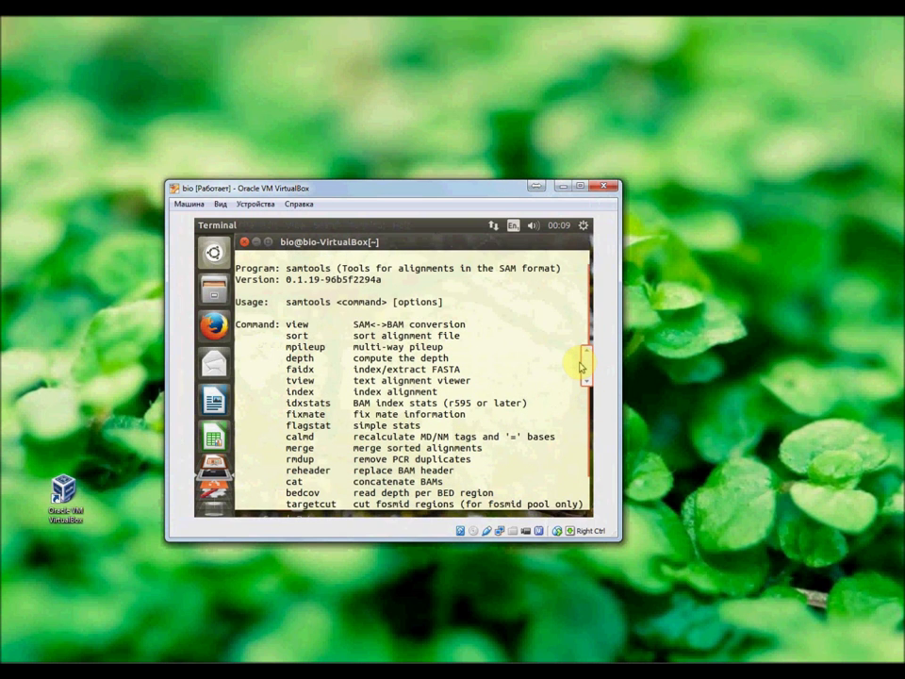
pyautogui.scroll(-3, 582, 367)
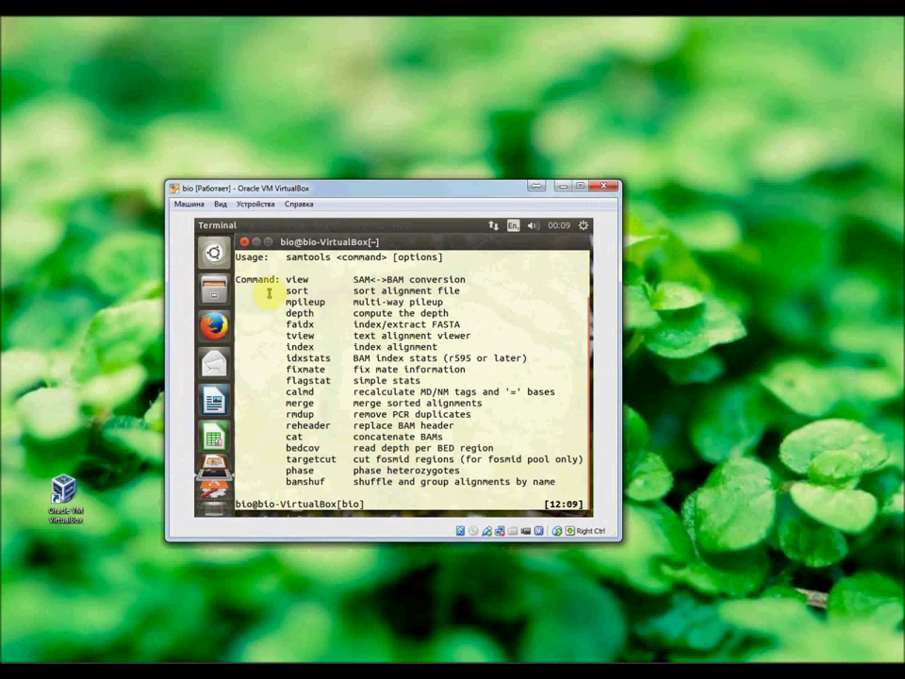
pyautogui.click(244, 241)
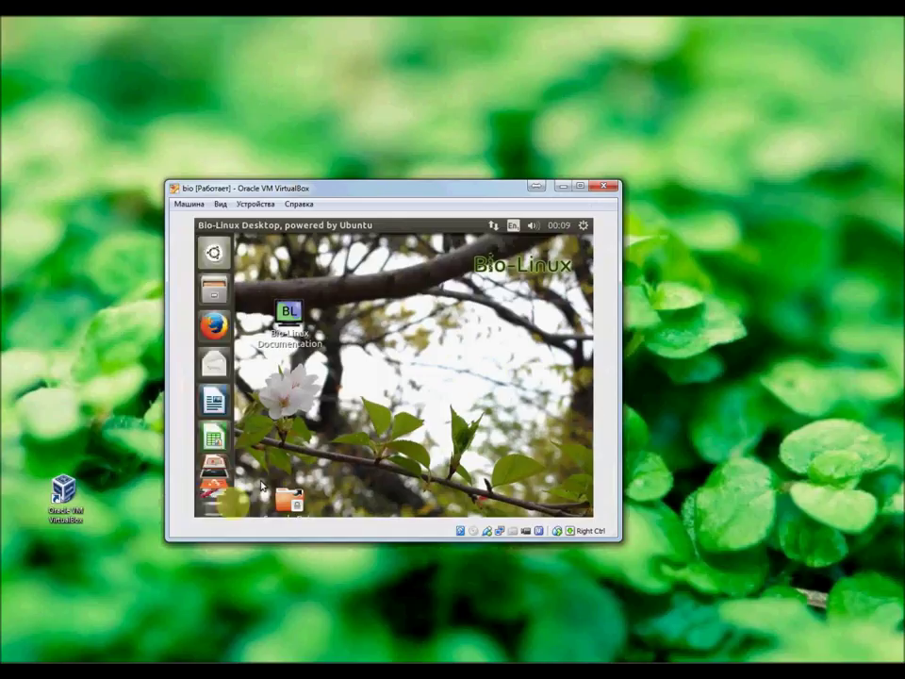
pyautogui.scroll(-3, 215, 377)
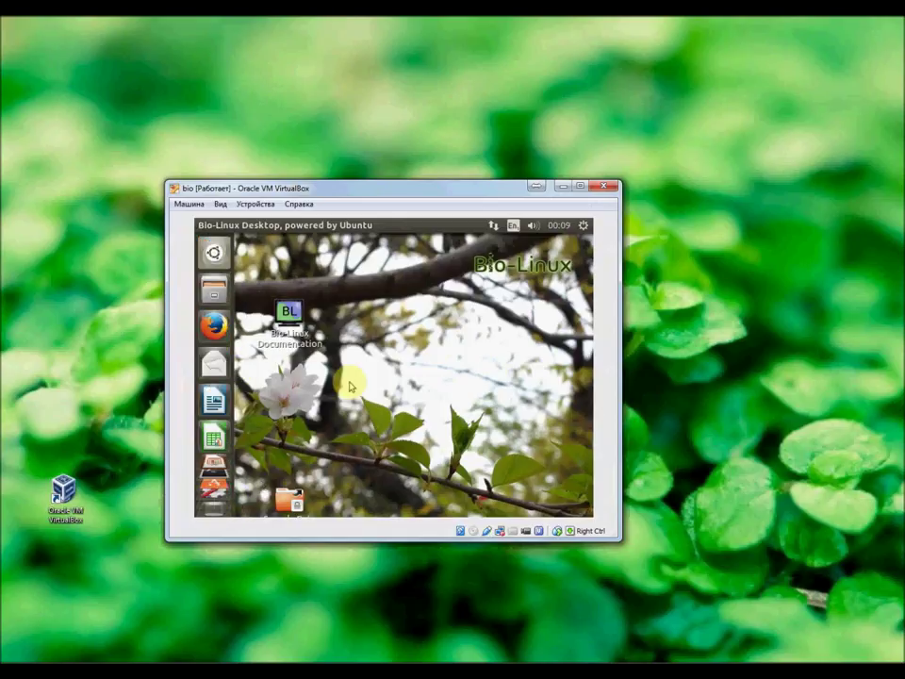